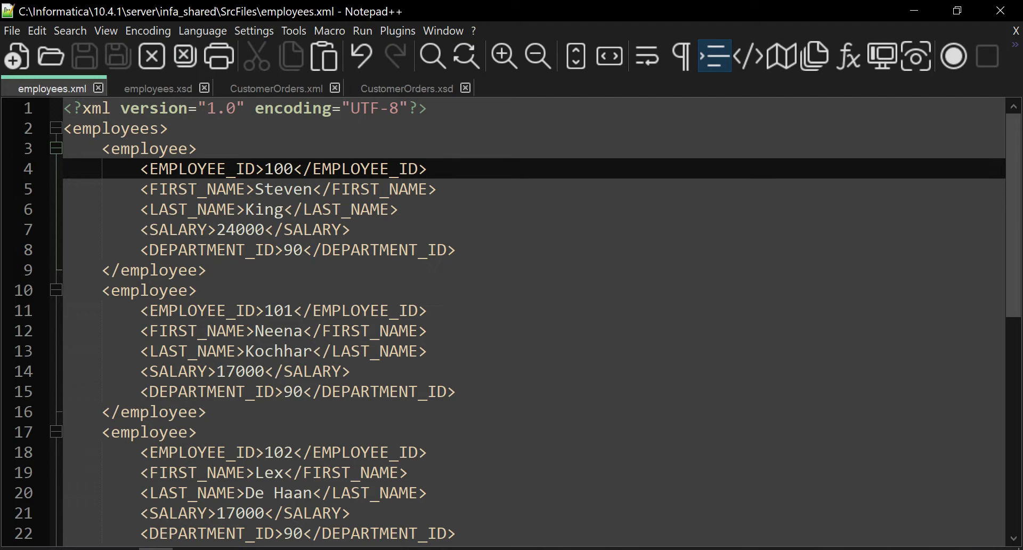
Collapse and re-expand the employees block in employees.xml, scrolling through its records
click(54, 131)
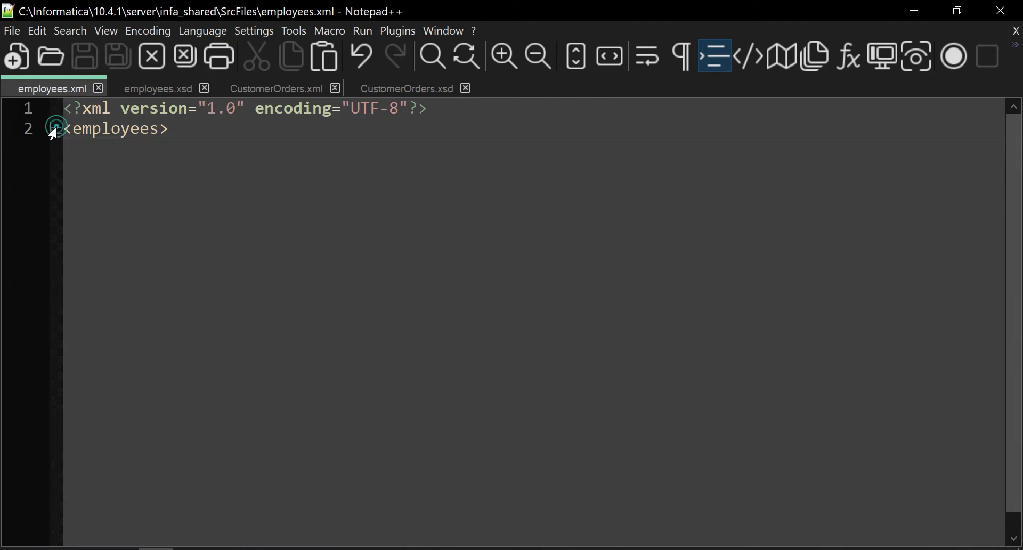
click(54, 132)
scroll(54, 133, down, 7)
scroll(512, 320, up, 7)
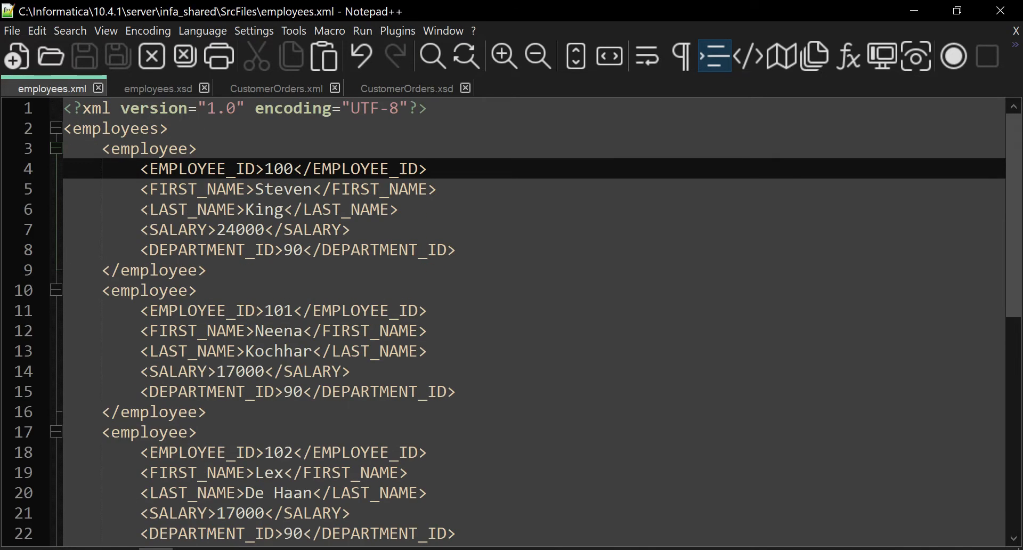
Highlight the first employee record, then bring up PowerCenter Designer's Source Analyzer
click(216, 270)
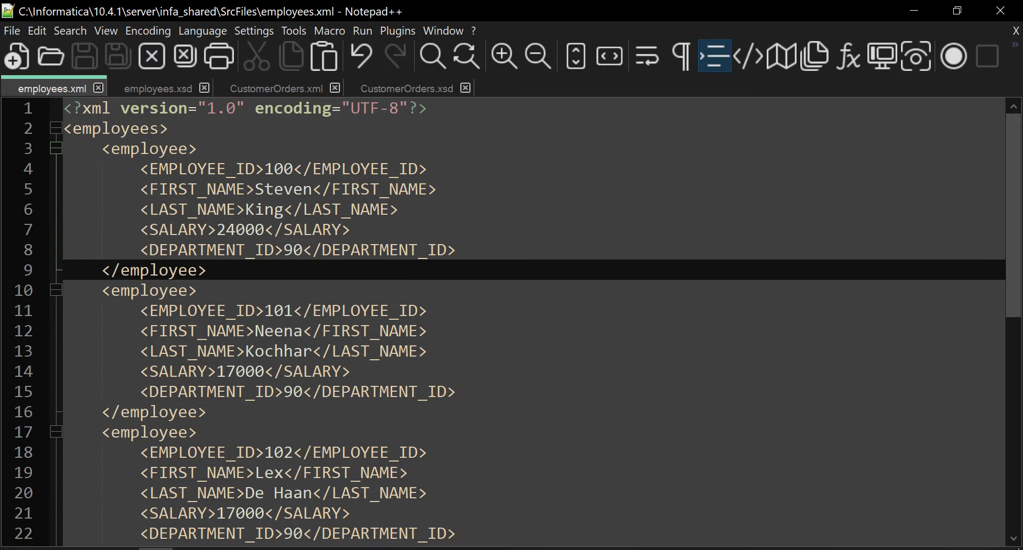
drag(68, 145, 207, 270)
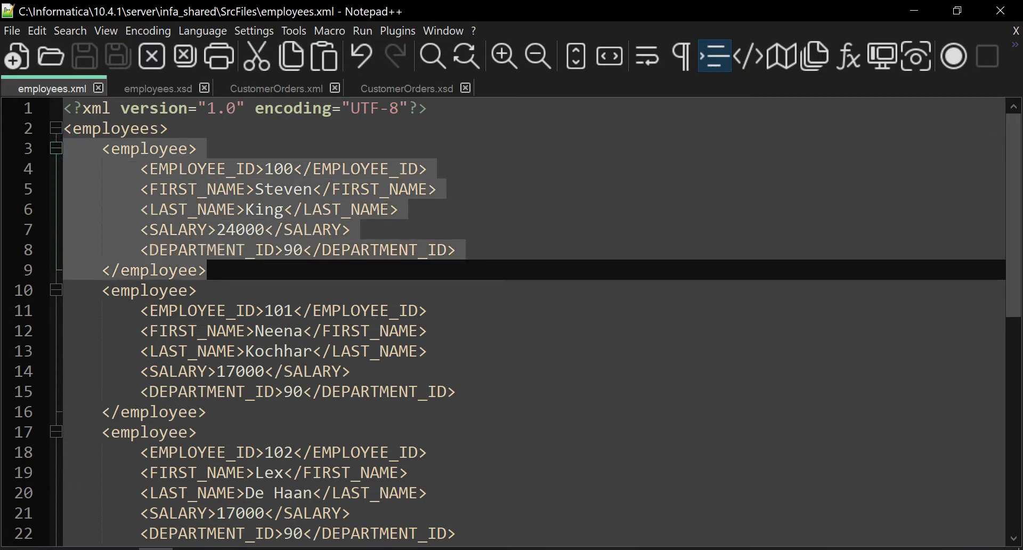
click(251, 268)
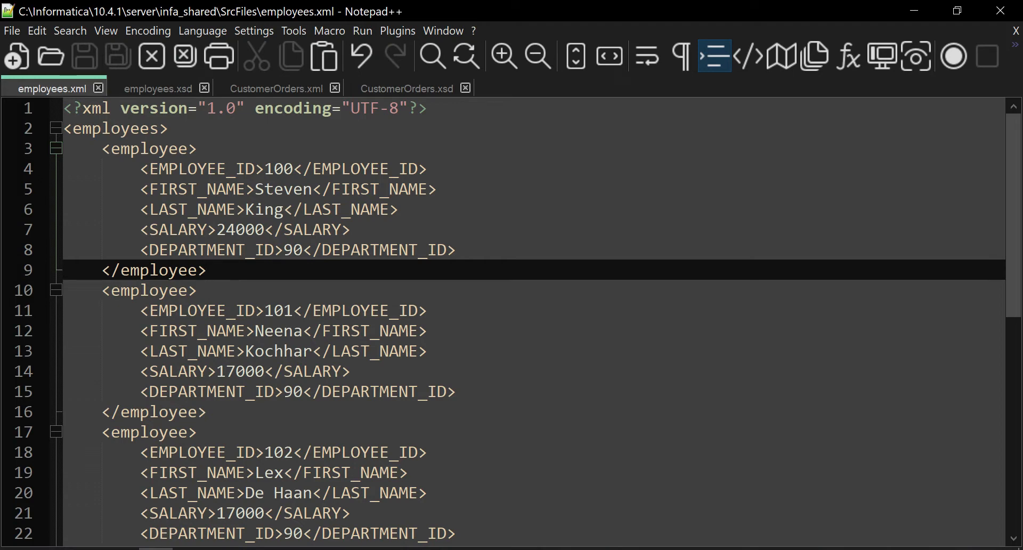
click(225, 549)
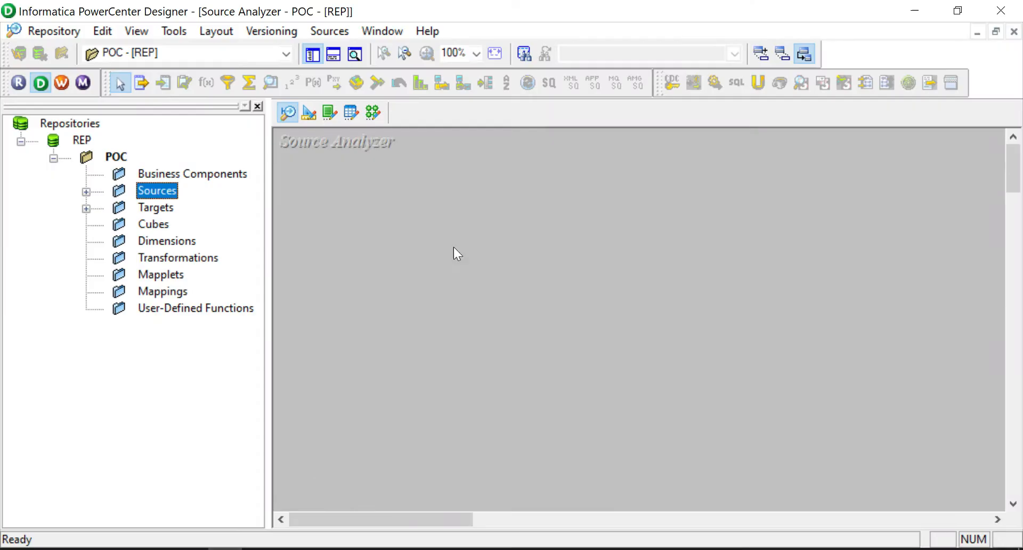
Begin importing employees.xsd as an XML definition, then show the browser's XSD generator page
click(343, 212)
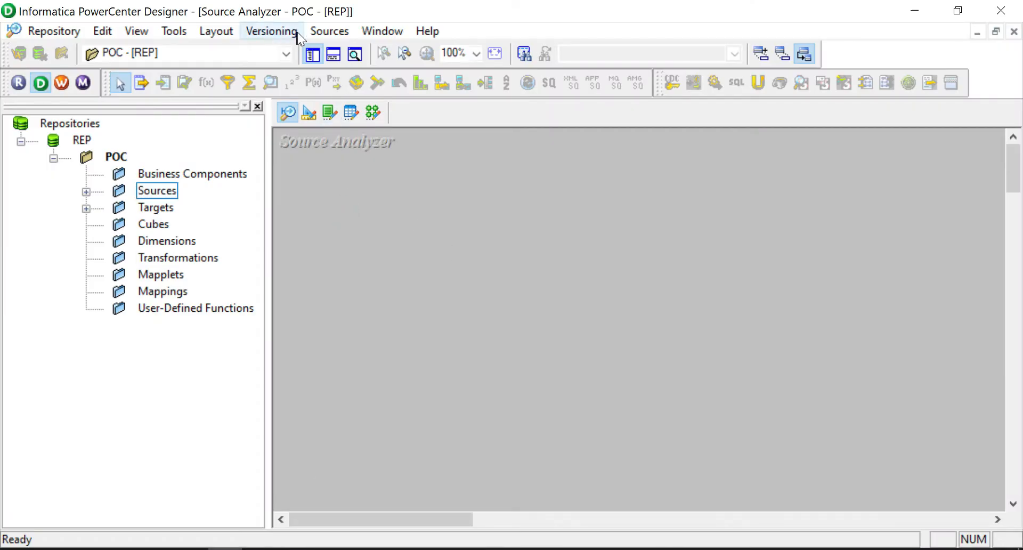
click(330, 31)
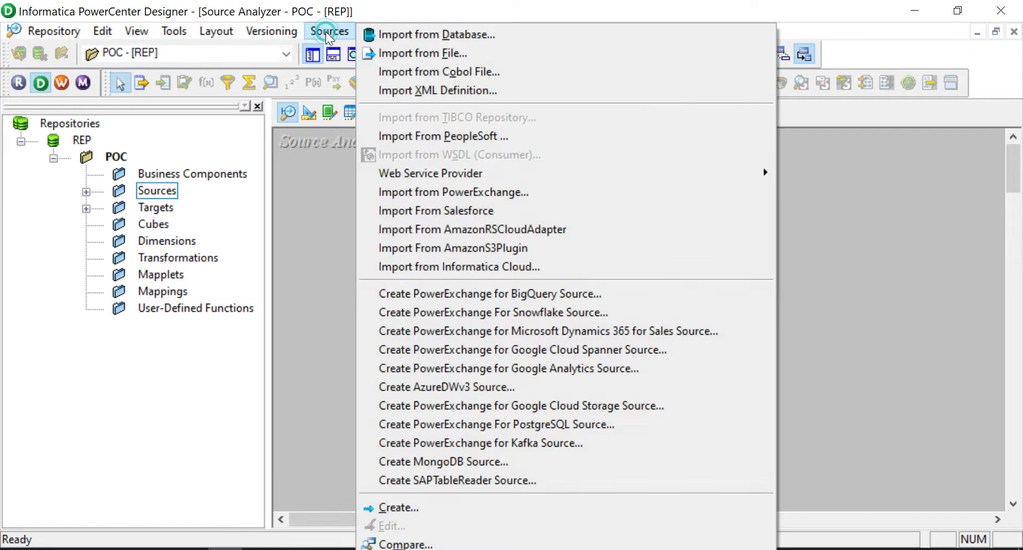
click(436, 88)
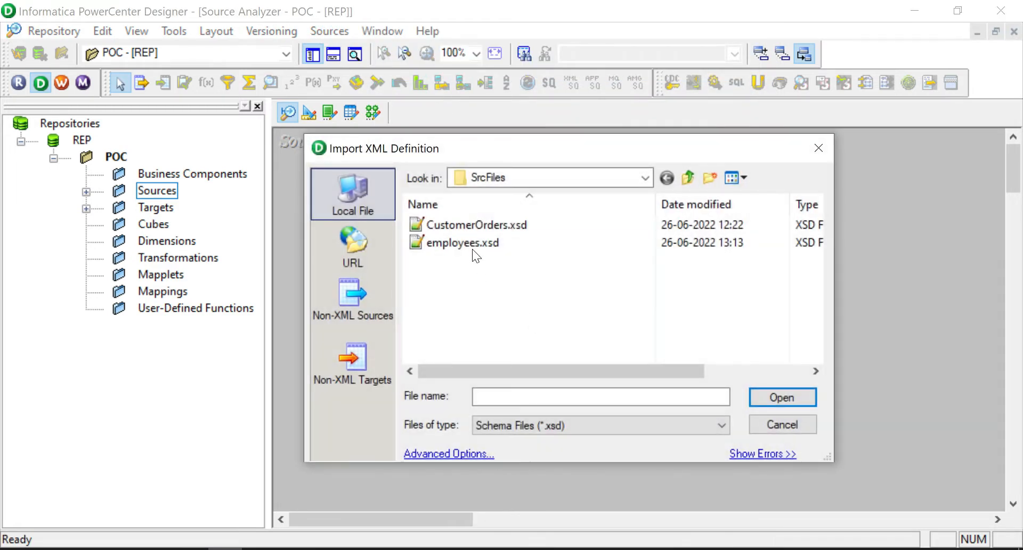
click(472, 248)
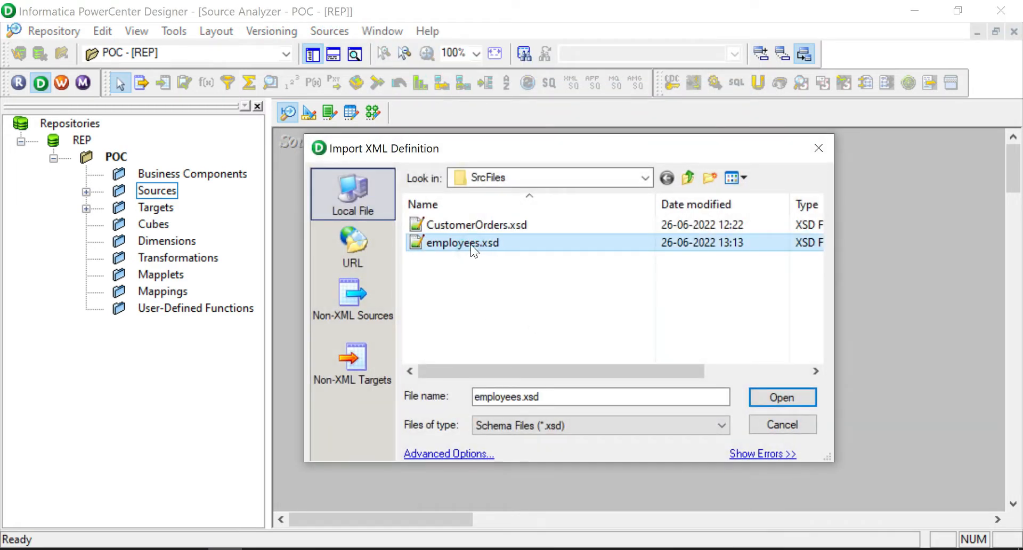
click(102, 496)
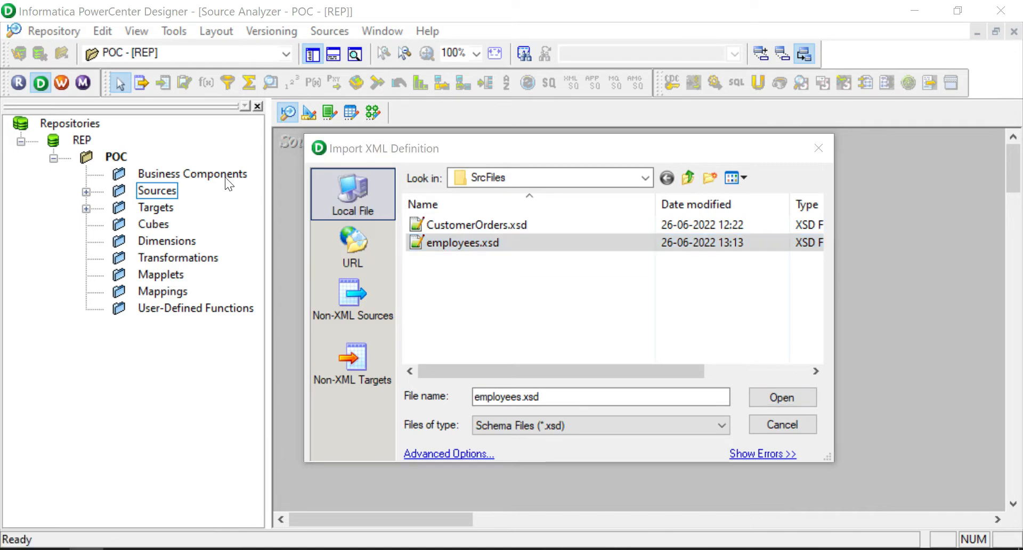
click(155, 13)
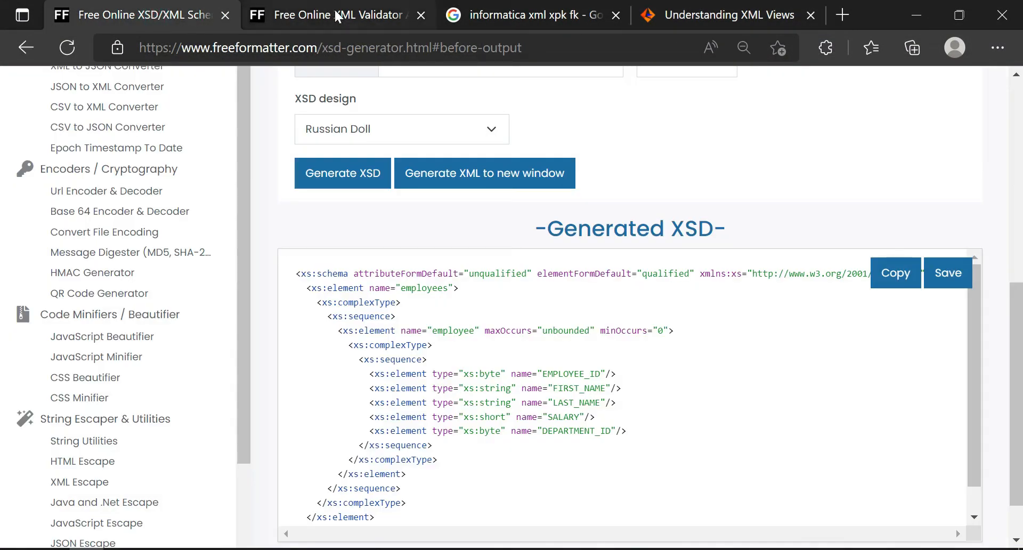
Scroll through the employee XML input and its generated XSD on FreeFormatter
scroll(772, 216, up, 3)
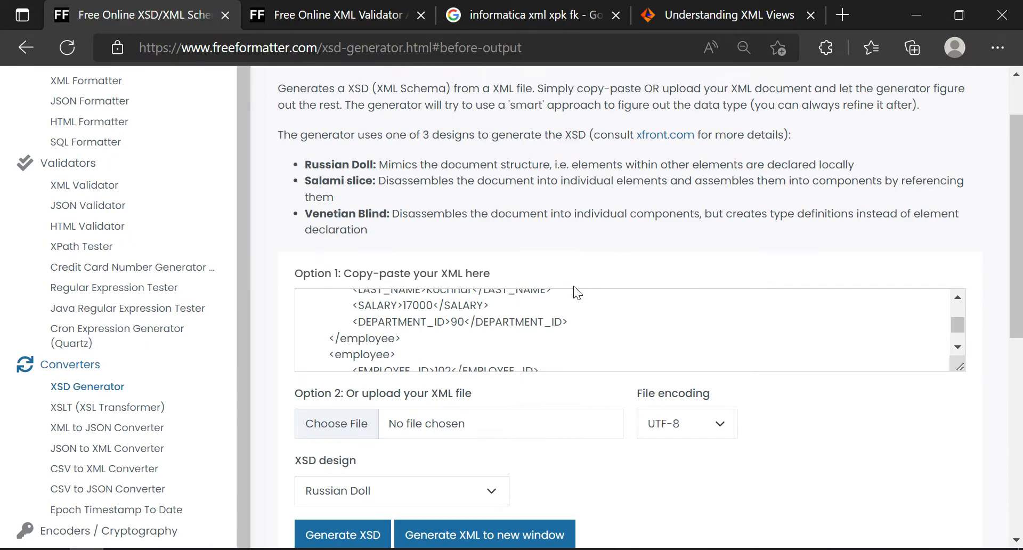
click(564, 331)
scroll(564, 331, down, 1)
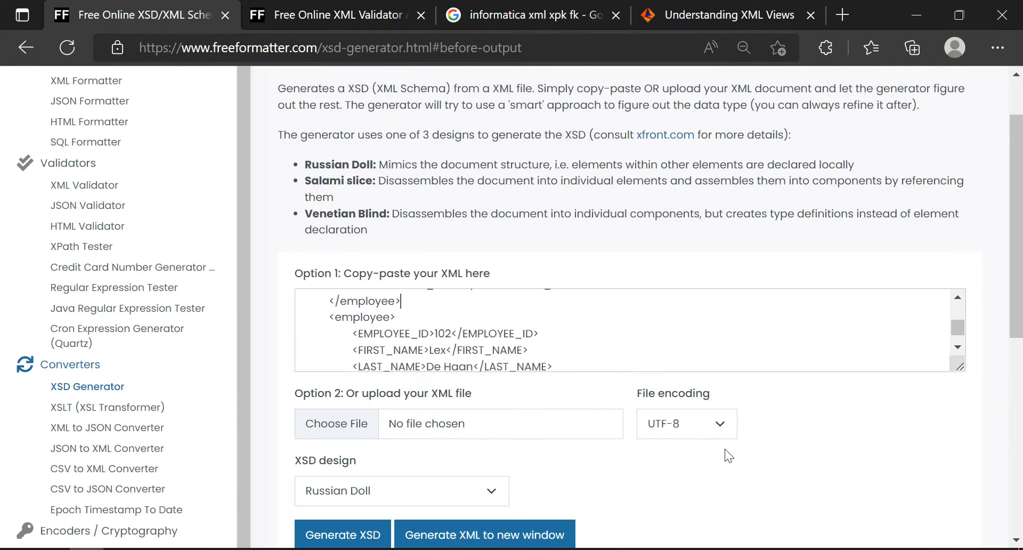
scroll(746, 458, down, 3)
scroll(755, 392, down, 5)
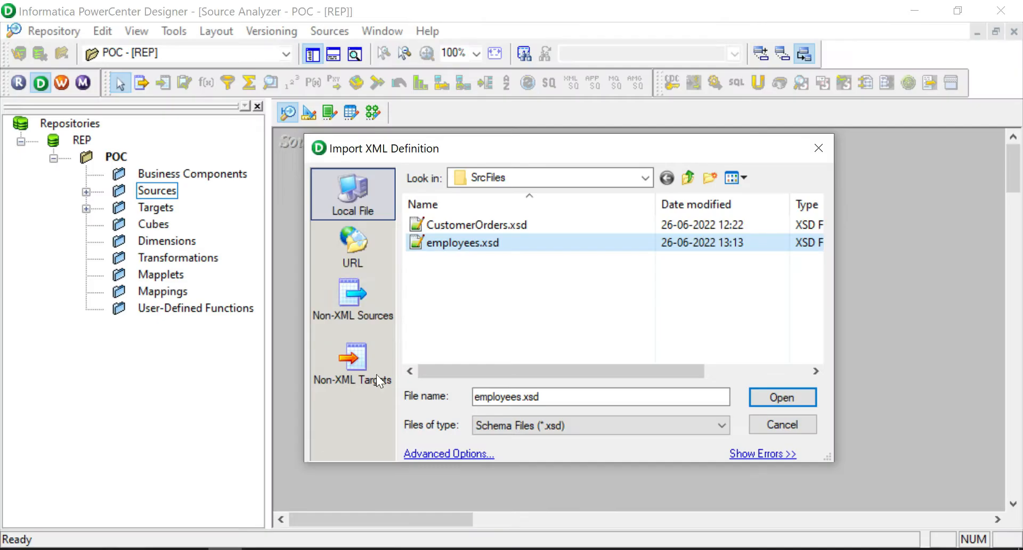
Open employees.xsd in the XML Wizard, keep the name employees, and advance to Step 2
click(466, 246)
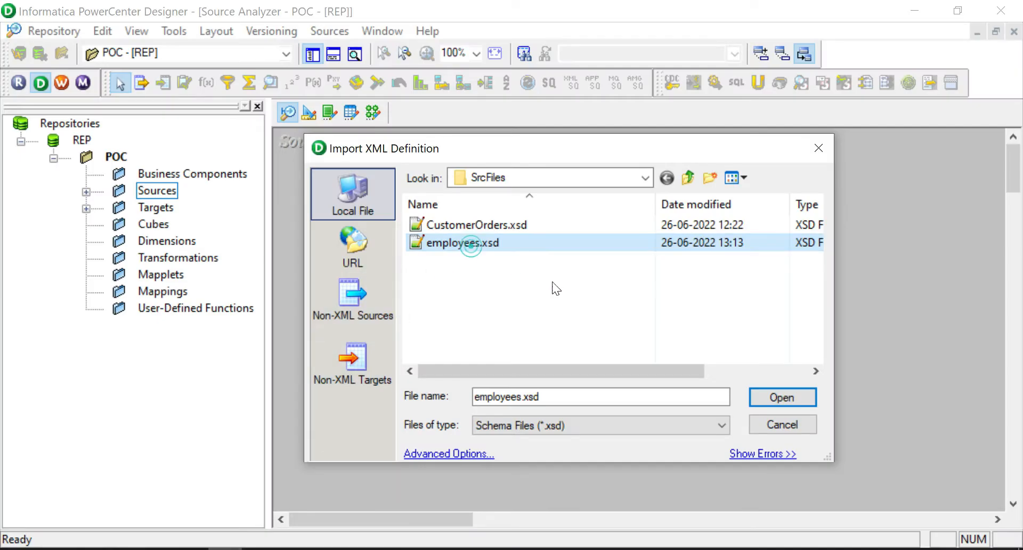
click(782, 395)
click(788, 398)
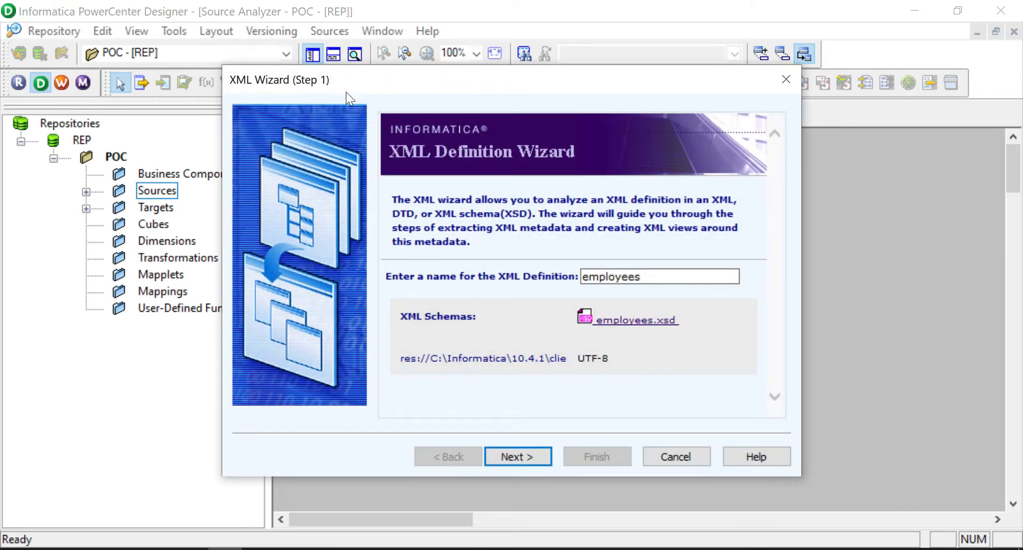
click(513, 458)
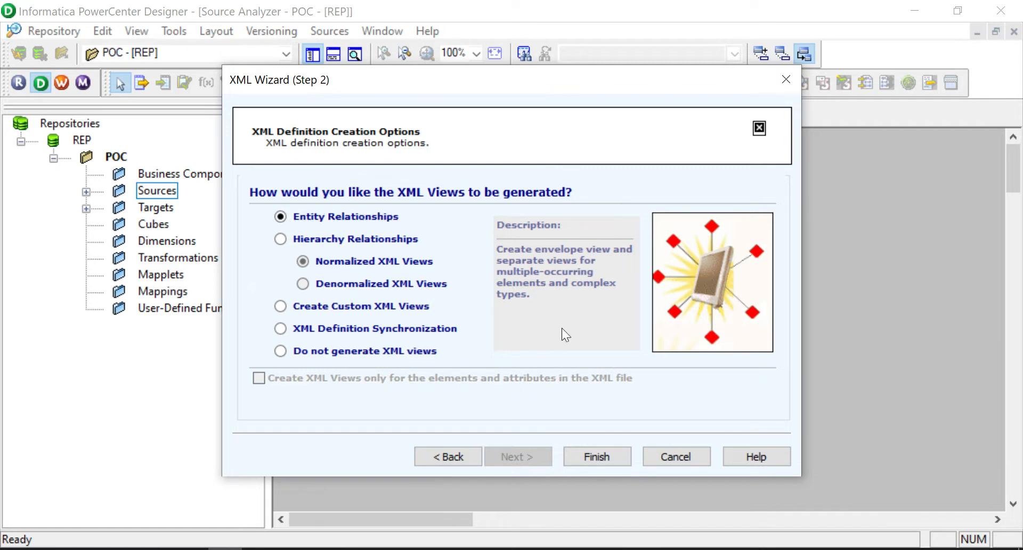
Finish with Entity Relationships and enlarge the employees source, widening its Name column
click(602, 458)
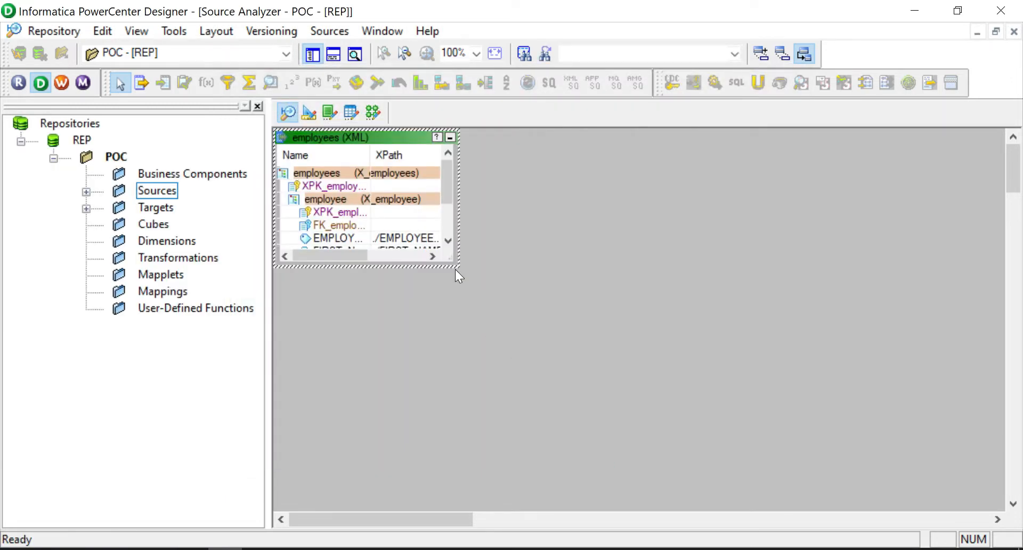
drag(456, 269, 610, 388)
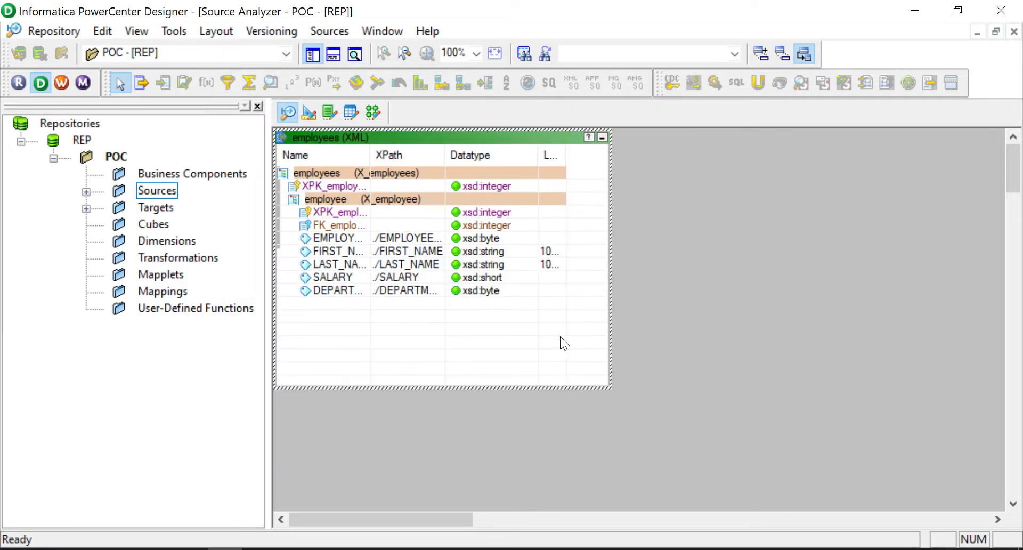
drag(370, 155, 420, 155)
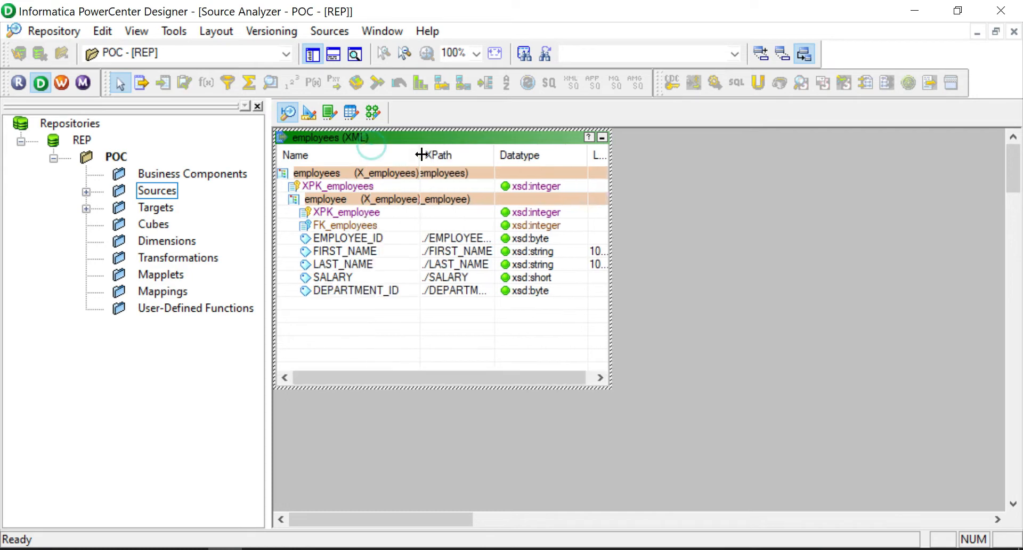
Inspect the EMPLOYEE_ID and DEPARTMENT_ID fields and the XPK_employee and FK_employees keys
click(357, 239)
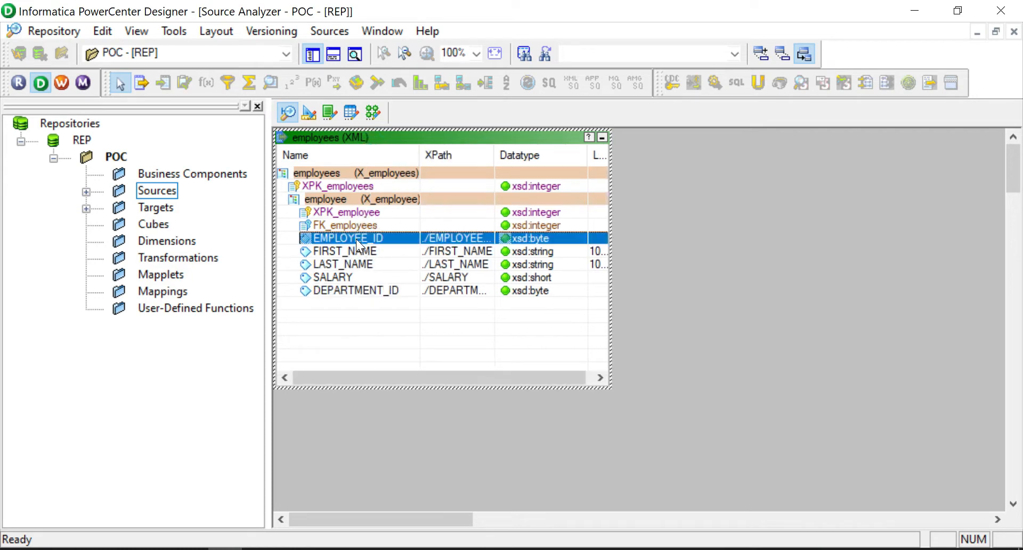
click(356, 292)
click(352, 238)
click(327, 211)
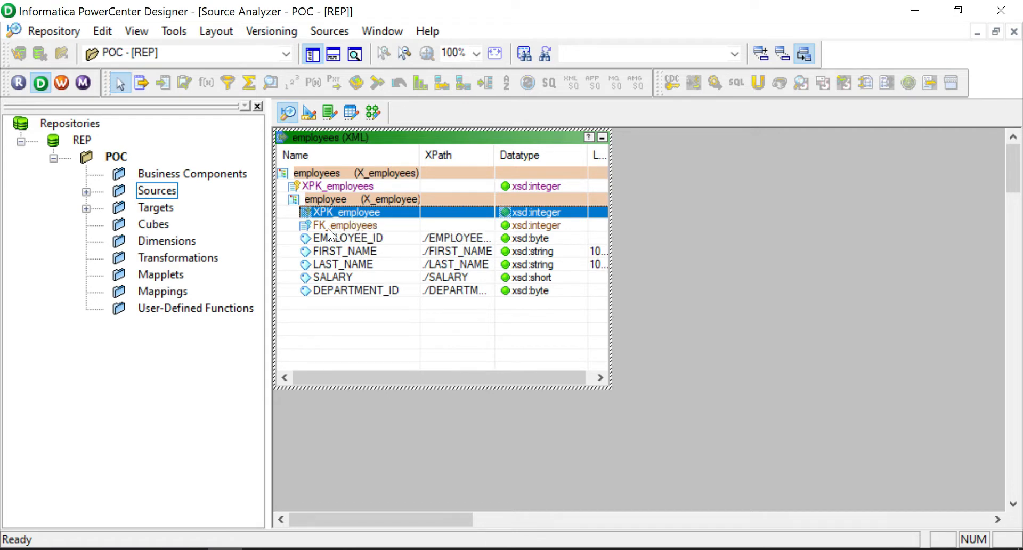
click(324, 226)
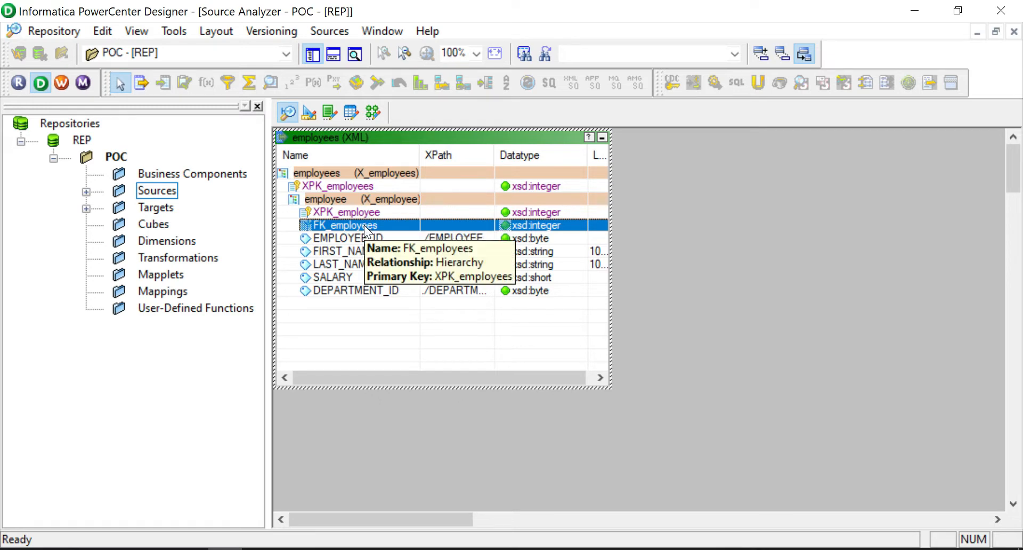
click(332, 212)
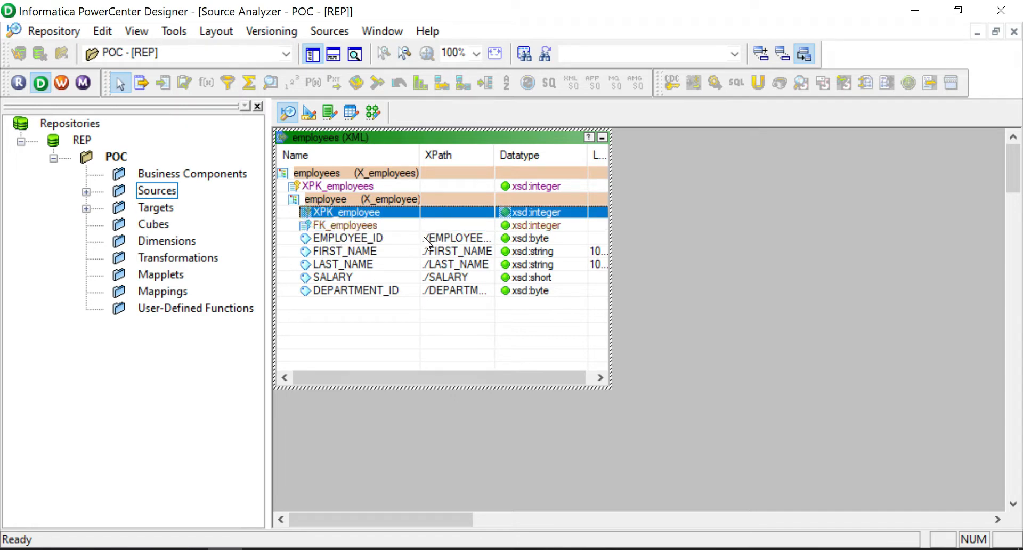
Compare the first three EMPLOYEE_ID values in employees.xml, then return to Designer
click(178, 547)
click(235, 169)
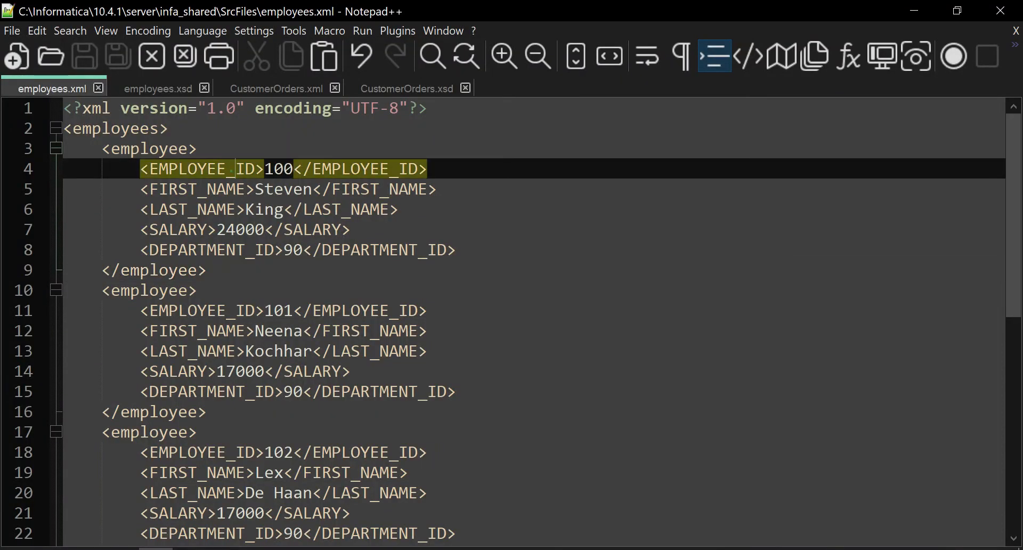
click(205, 311)
click(214, 453)
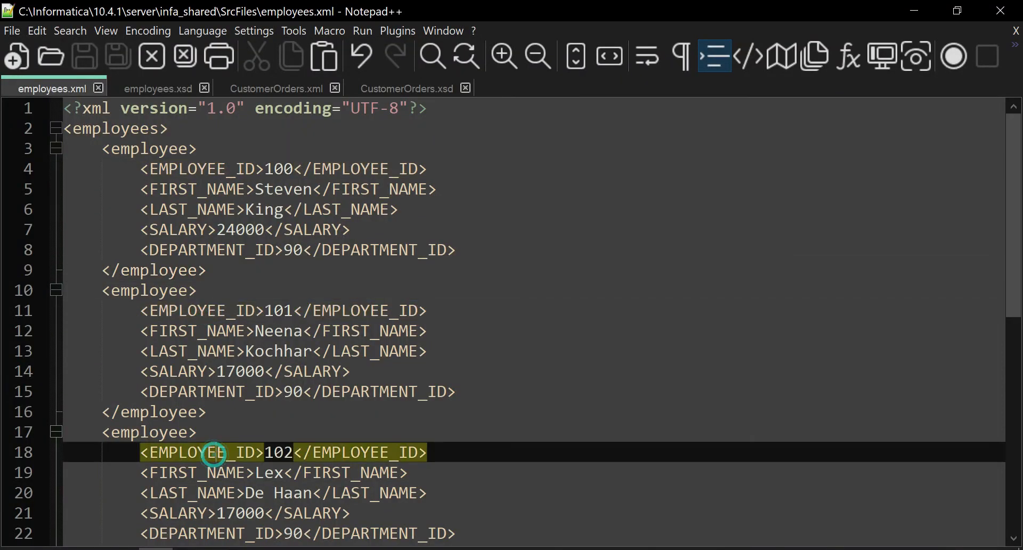
click(913, 9)
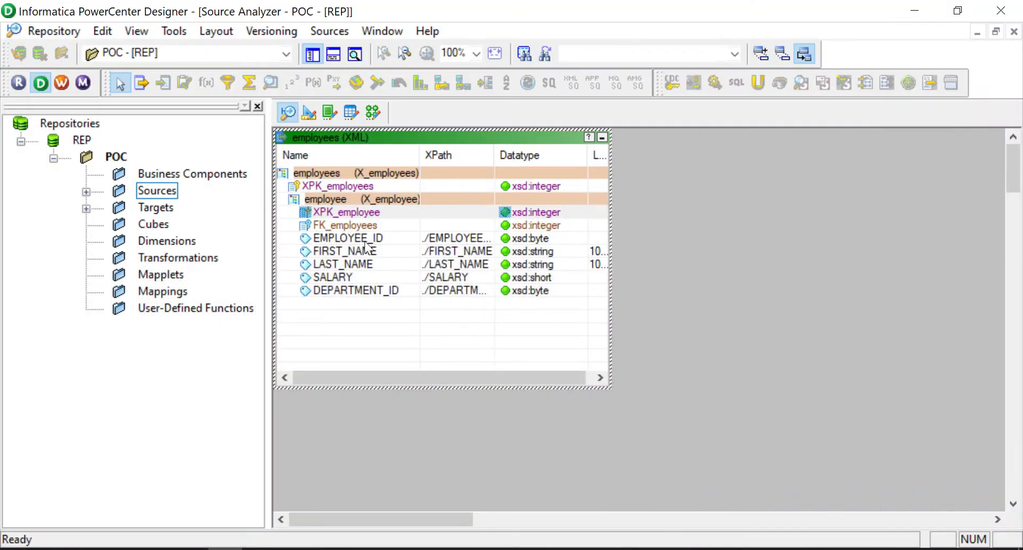
Review XPK_employee and EMPLOYEE_ID, then move to the Target Designer showing EMP_POC
click(344, 213)
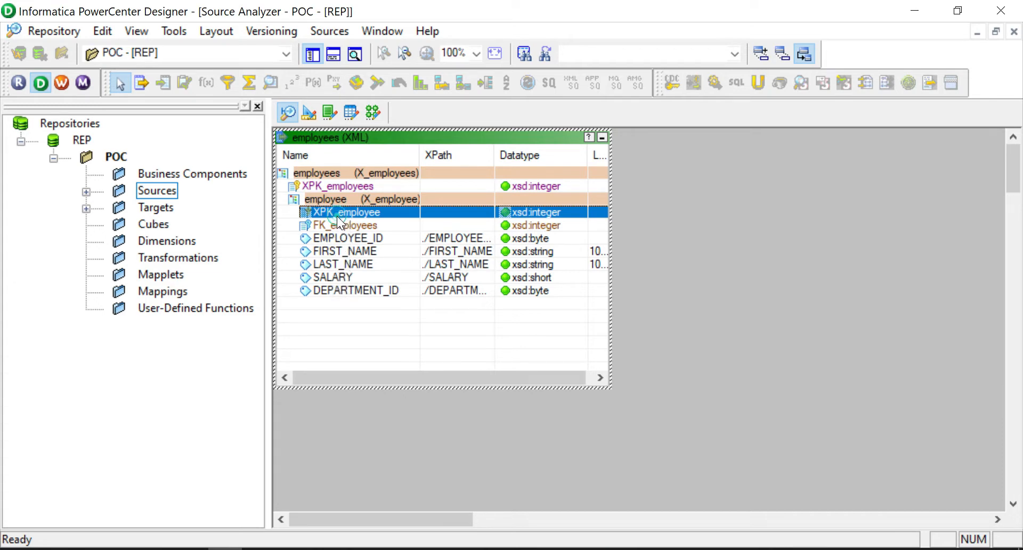
click(336, 238)
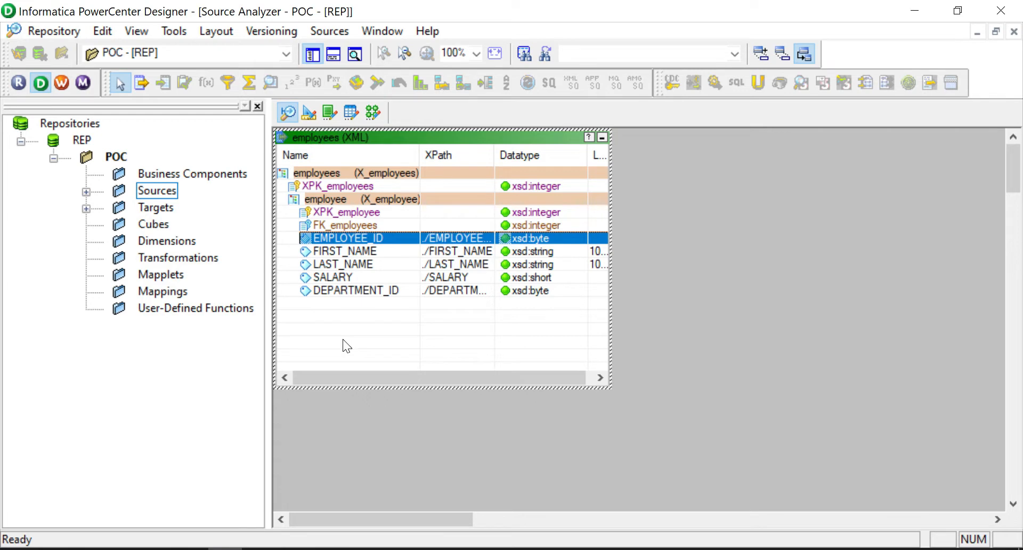
click(690, 264)
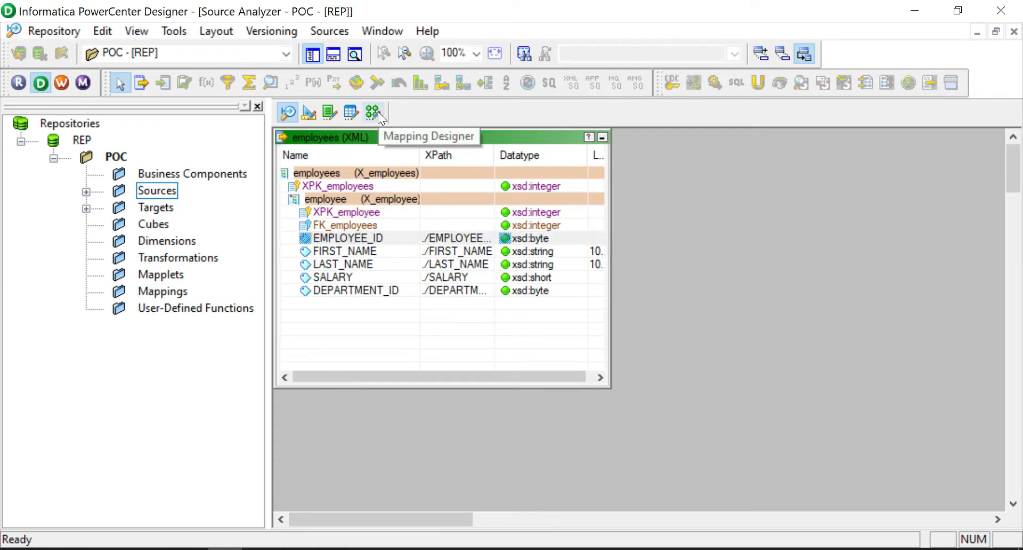
click(310, 117)
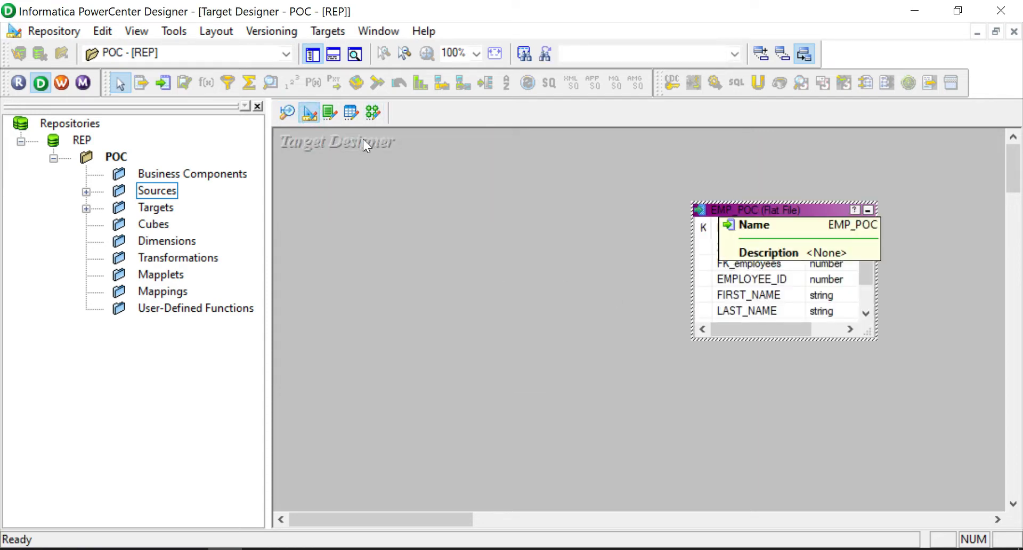
In Mapping Designer, create an empty mapping named m_poc_xml_emp
click(374, 113)
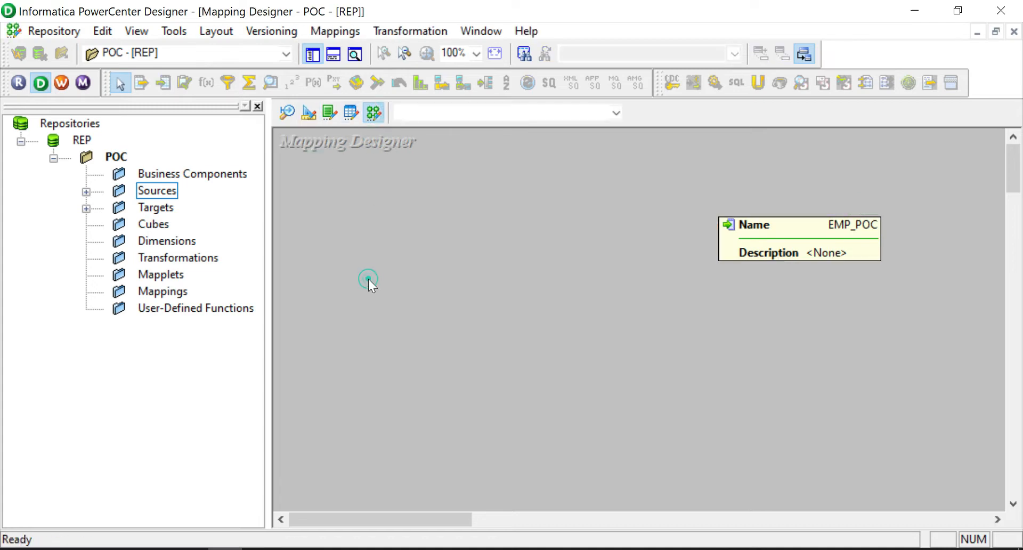
click(326, 30)
click(331, 49)
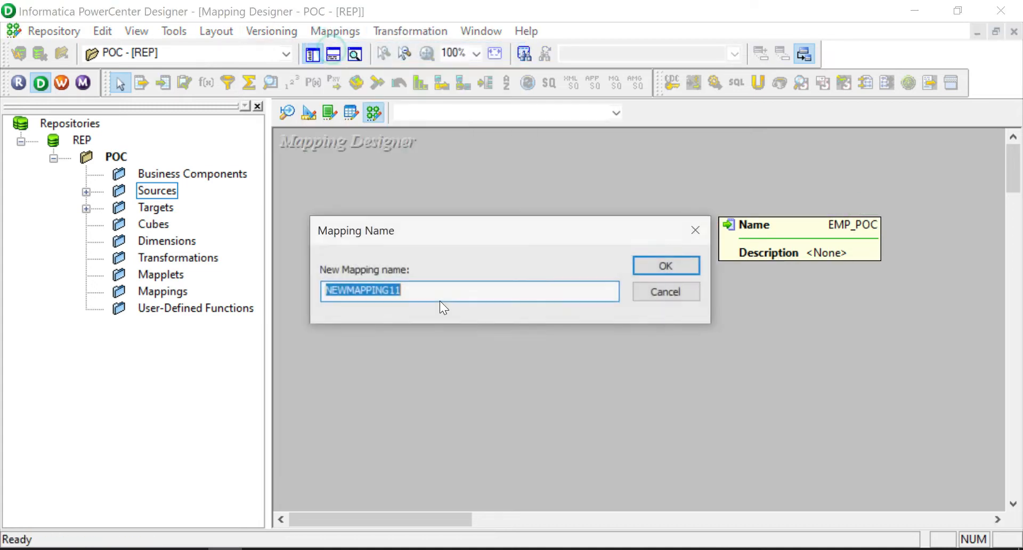
text(m_po)
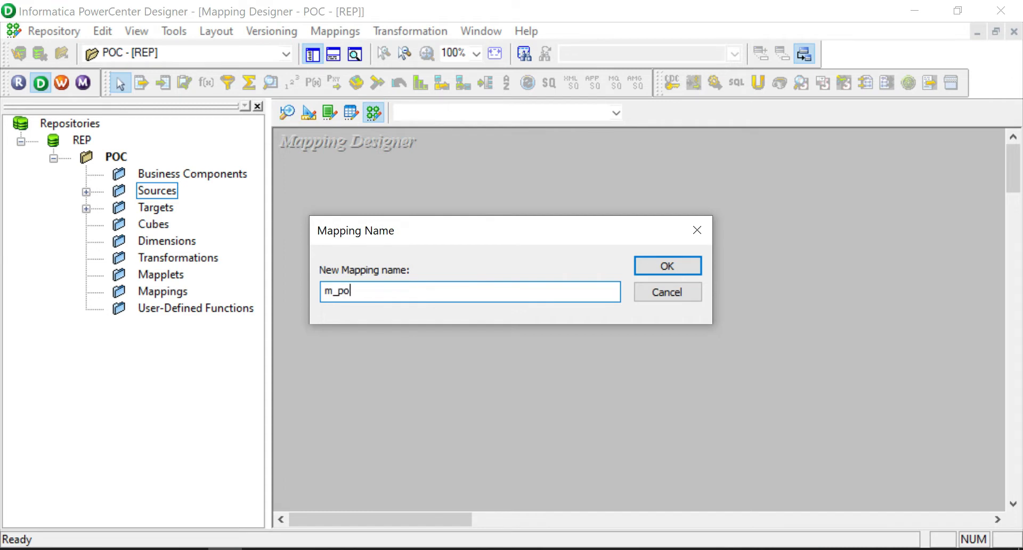
text(c_xml_m)
key(BackSpace)
text(emp)
click(648, 270)
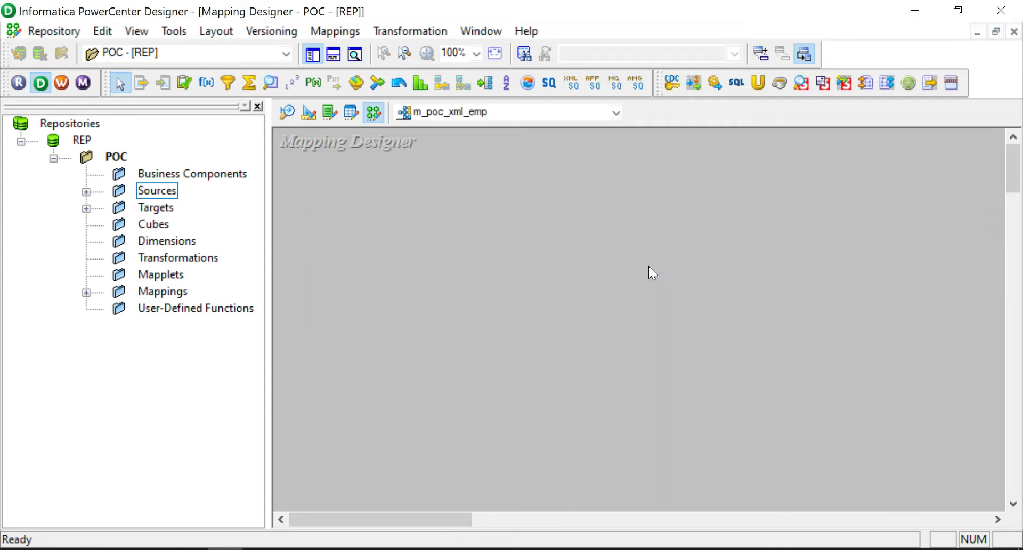
Add the employees source from Sources > XML_File to the mapping canvas
click(86, 191)
click(119, 225)
click(215, 242)
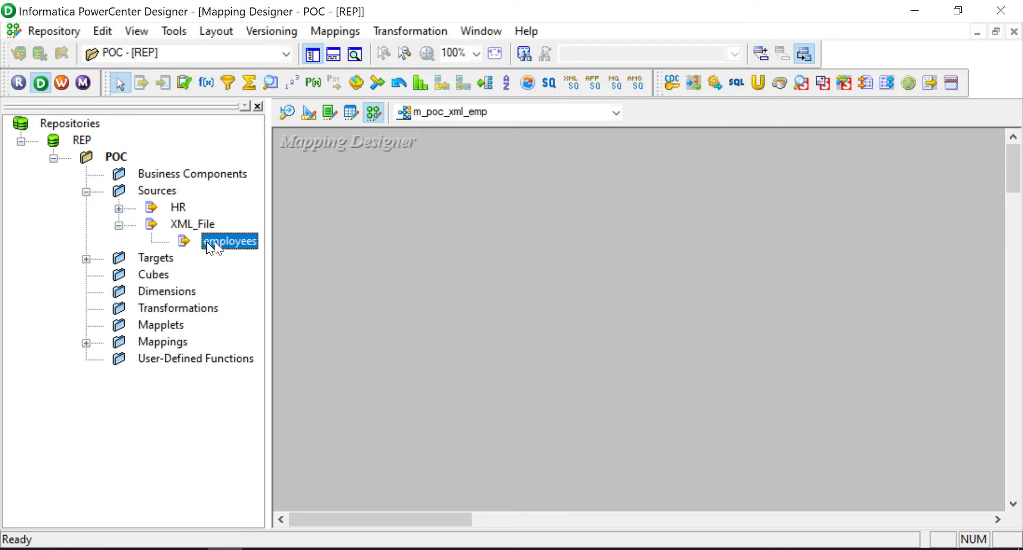
drag(215, 242, 357, 226)
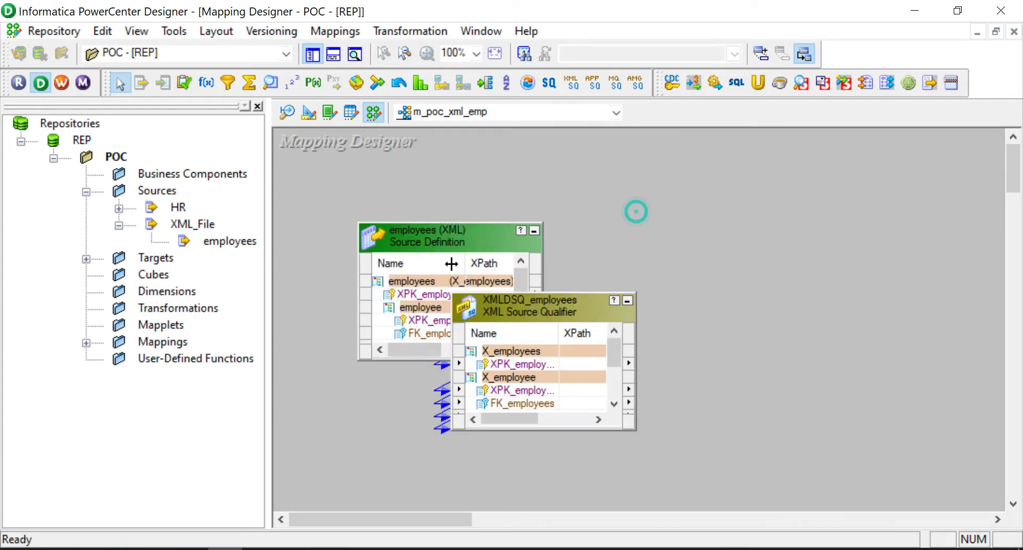
Place the EXPTRANS Expression transformation and select all XMLDSQ_employees ports
click(206, 83)
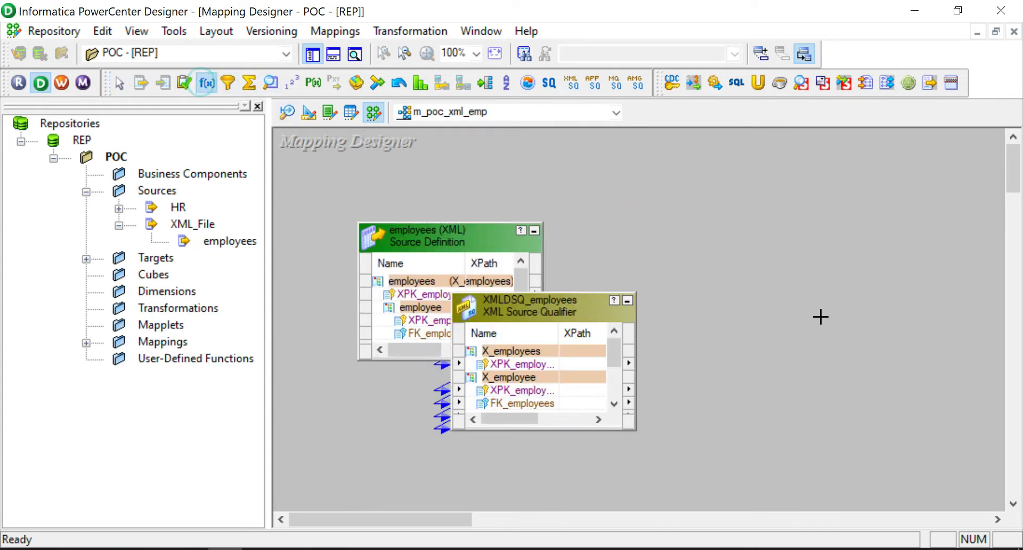
click(704, 332)
drag(569, 302, 565, 323)
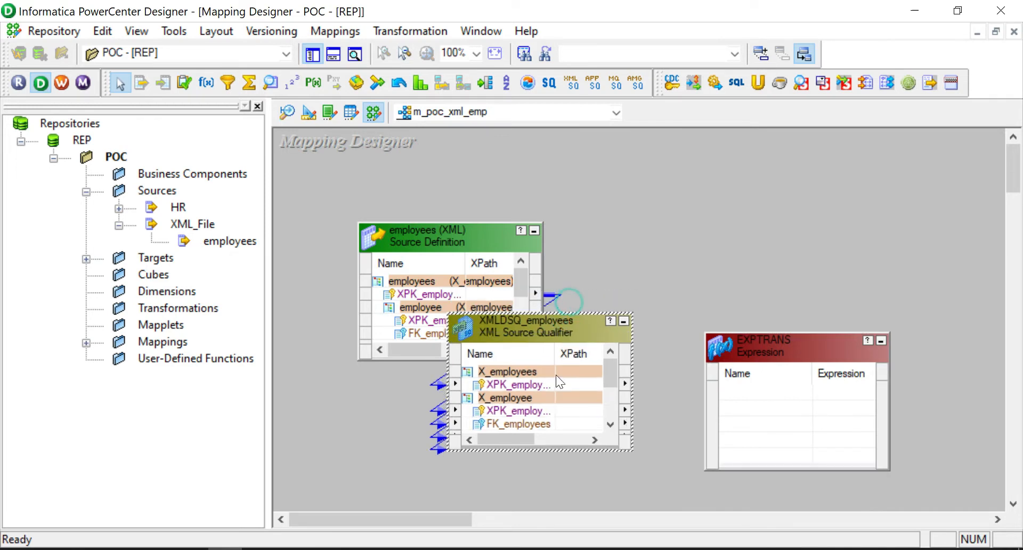
click(525, 410)
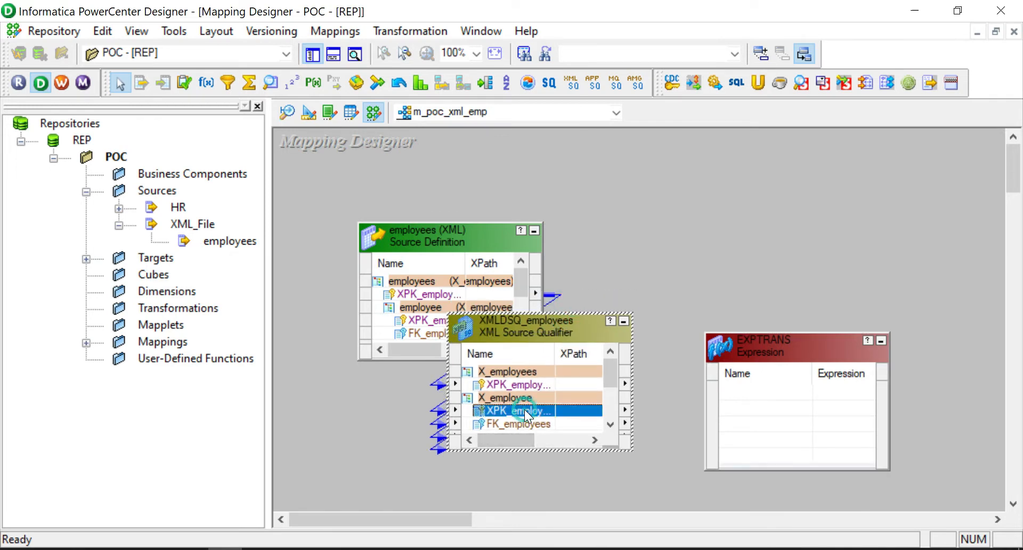
right_click(538, 411)
click(554, 420)
Link the XMLDSQ_employees ports, such as EMPLOYEE_ID, into EXPTRANS
ctrl+click(489, 382)
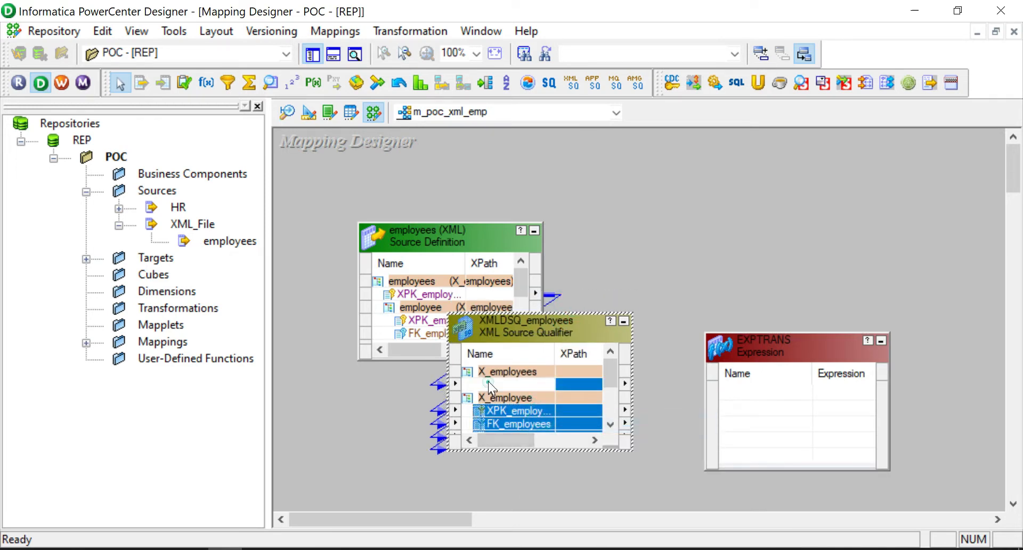
drag(510, 408, 783, 366)
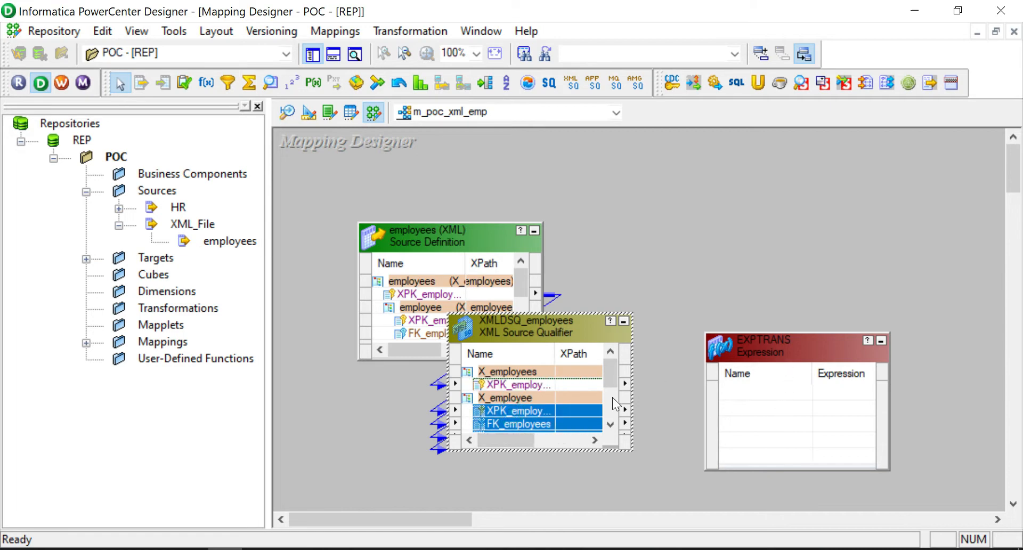
drag(553, 322, 546, 237)
drag(770, 340, 772, 233)
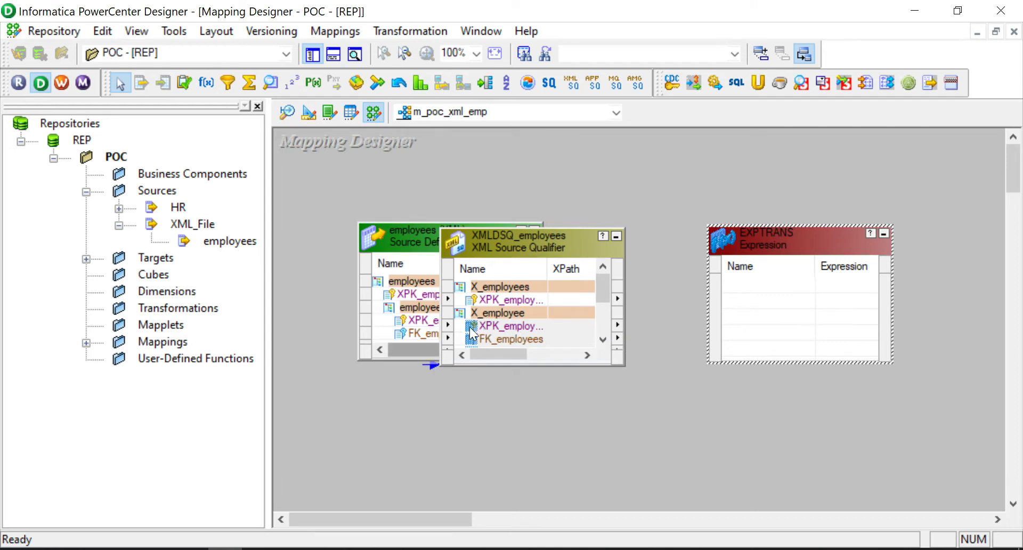
drag(471, 333, 788, 298)
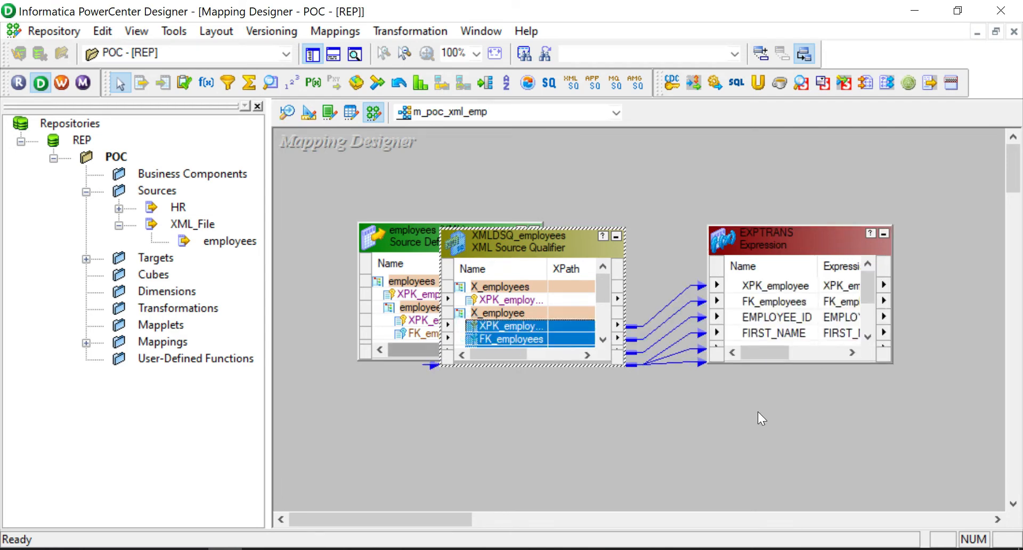
Position EXPTRANS beside the qualifier and add the EMP_POC target to the mapping
drag(760, 236, 664, 235)
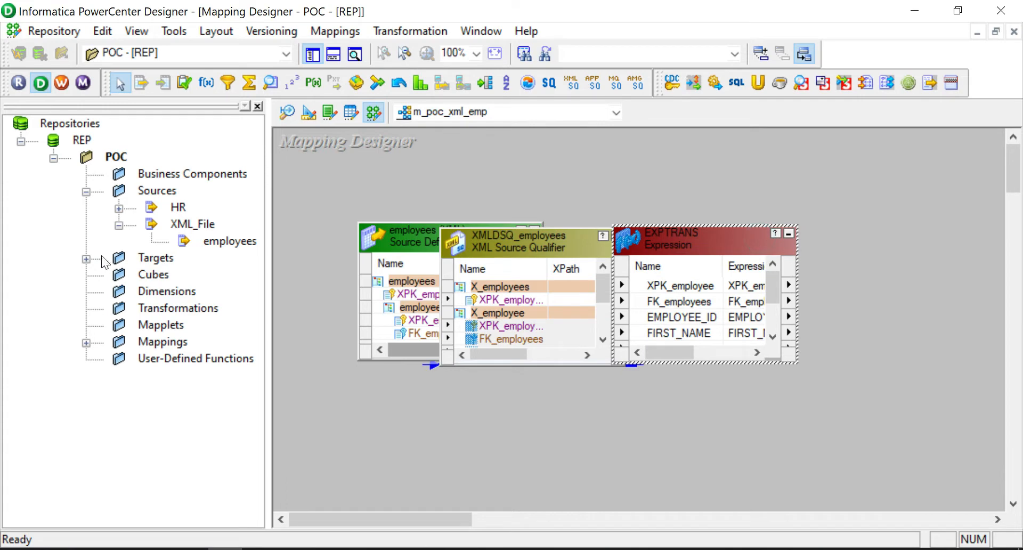
click(86, 259)
drag(179, 274, 917, 251)
Connect all EXPTRANS ports to the EMP_POC target
right_click(685, 306)
click(690, 312)
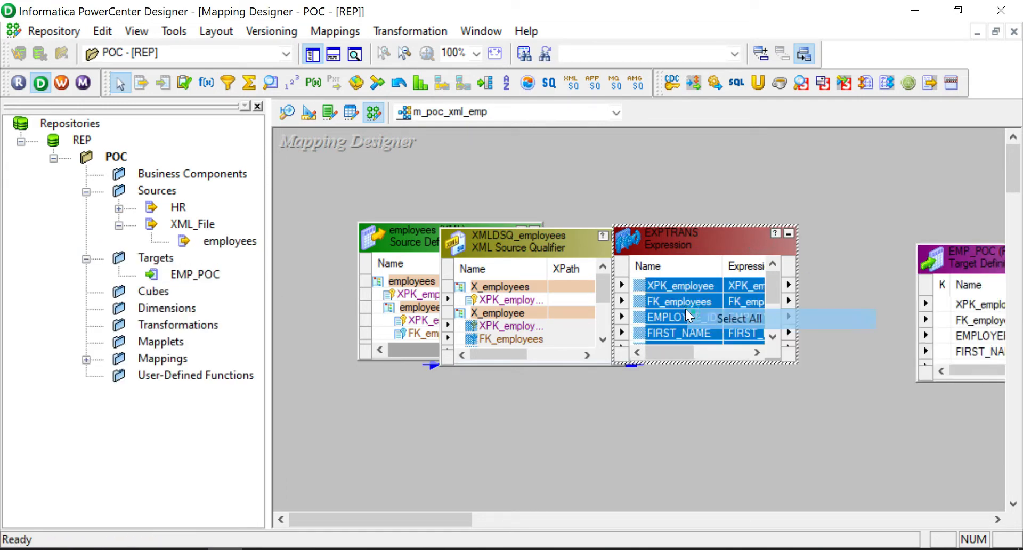
drag(635, 290, 938, 307)
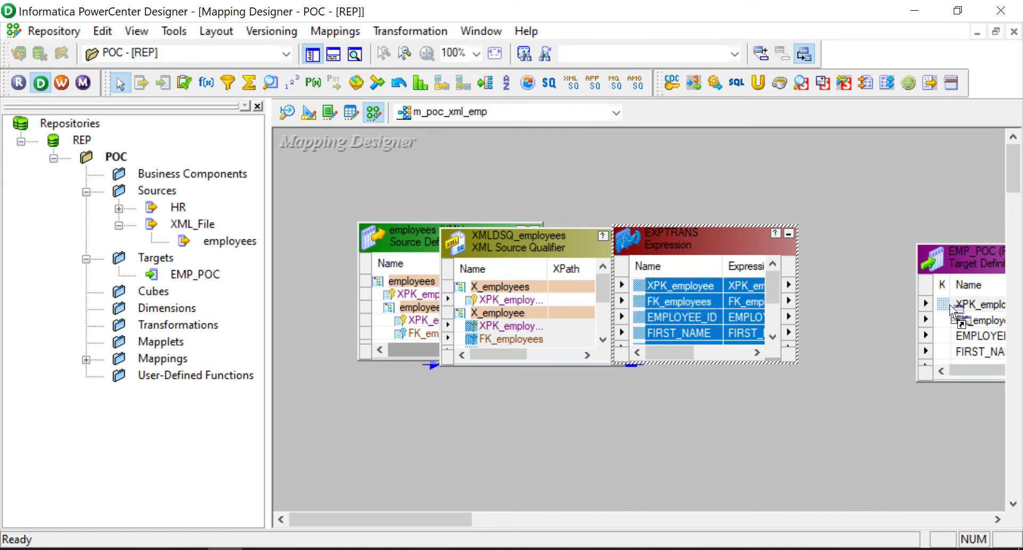
Arrange all objects, enlarge the qualifier and EXPTRANS, and save m_poc_xml_emp
right_click(775, 218)
click(826, 234)
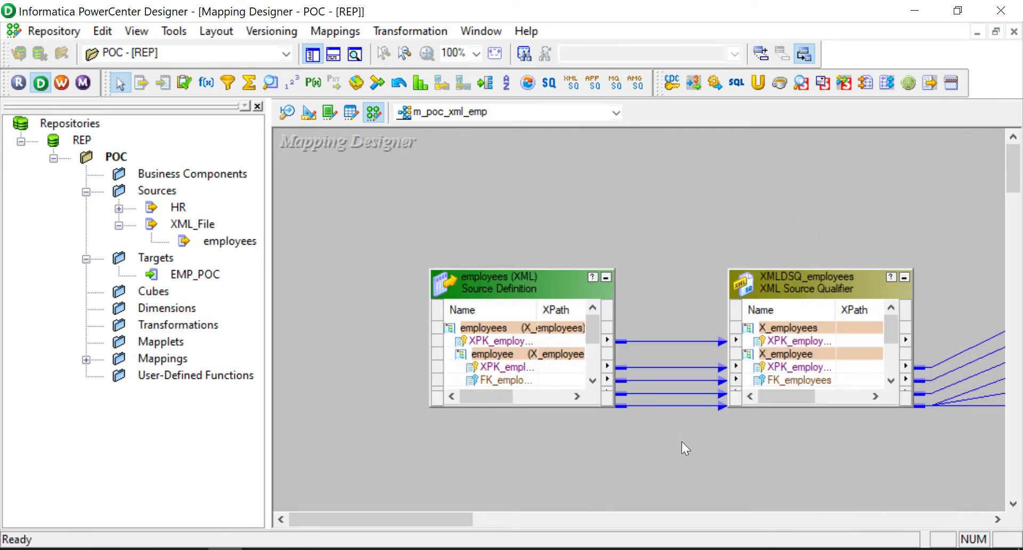
drag(452, 515, 506, 527)
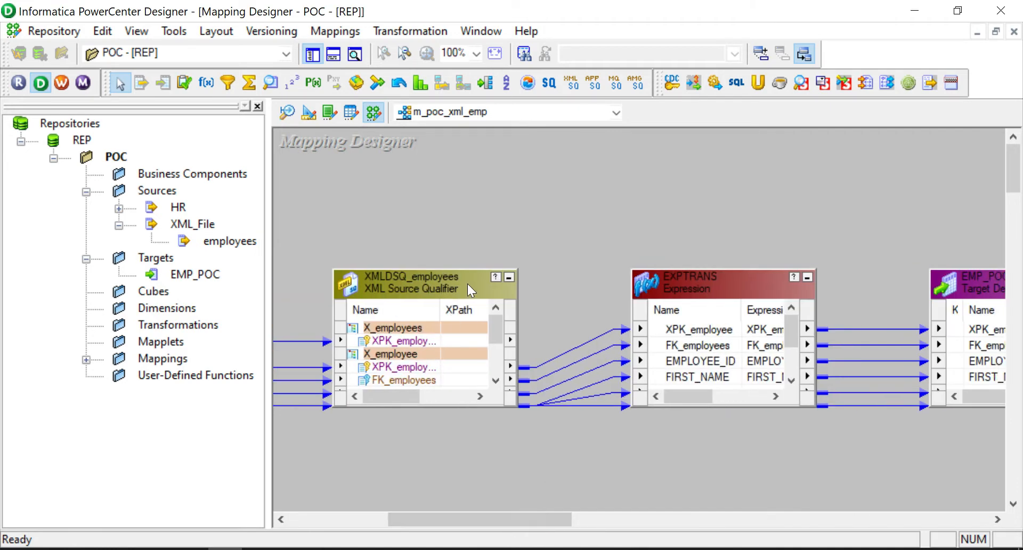
drag(467, 271, 467, 131)
drag(712, 270, 712, 154)
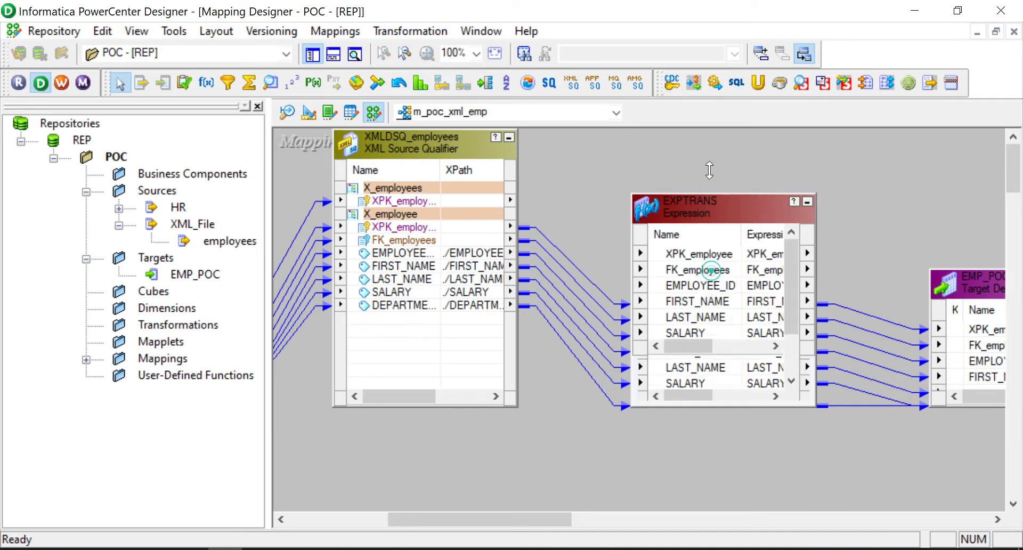
key(ctrl+s)
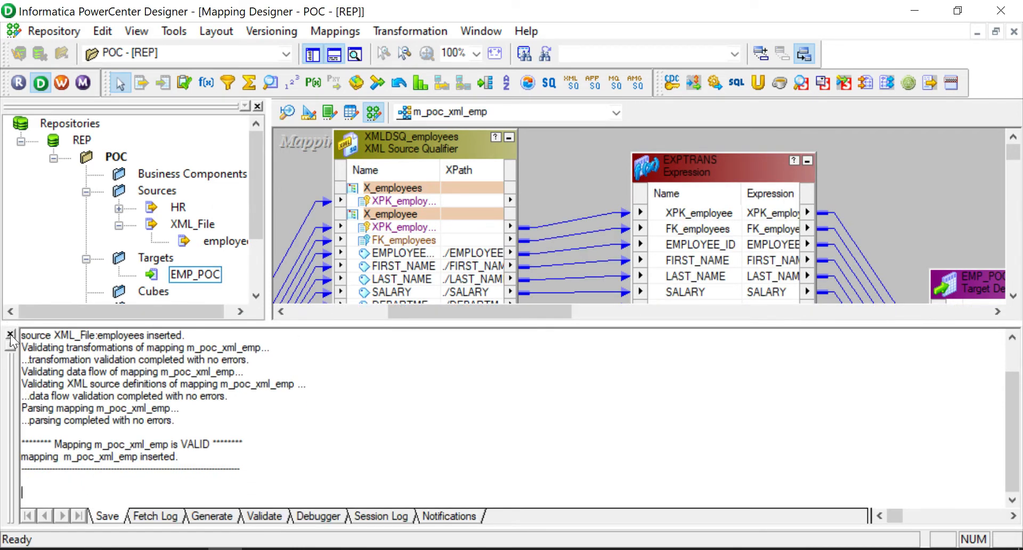
click(10, 334)
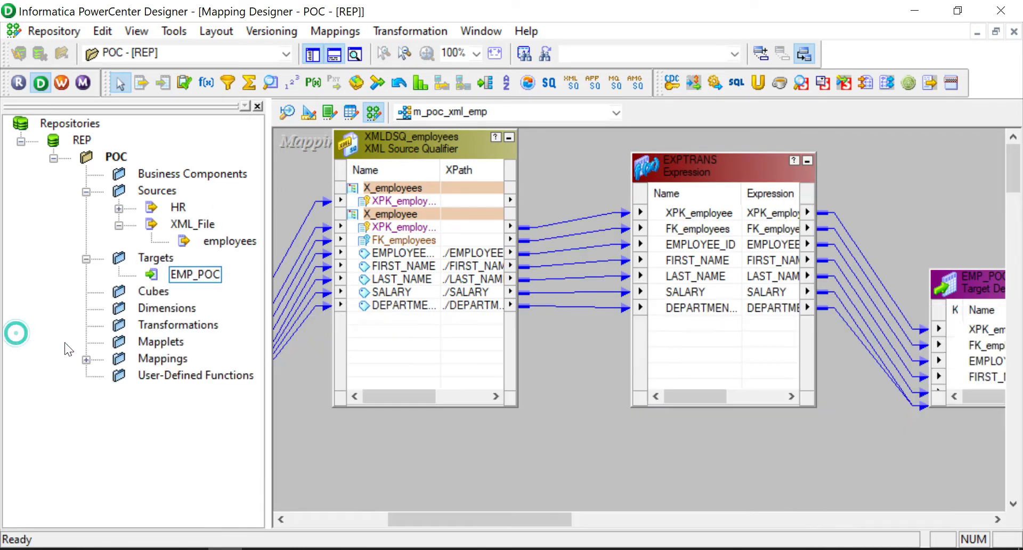
Generate the wf_m_poc_xml_emp workflow from the mapping and open the s_m_poc_xml_emp session's settings
click(326, 32)
click(392, 329)
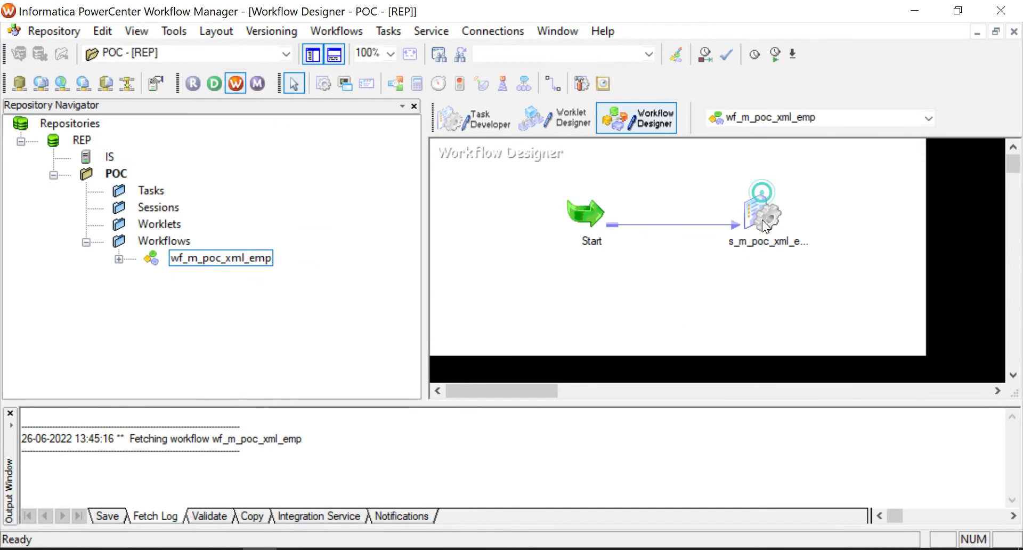
click(763, 220)
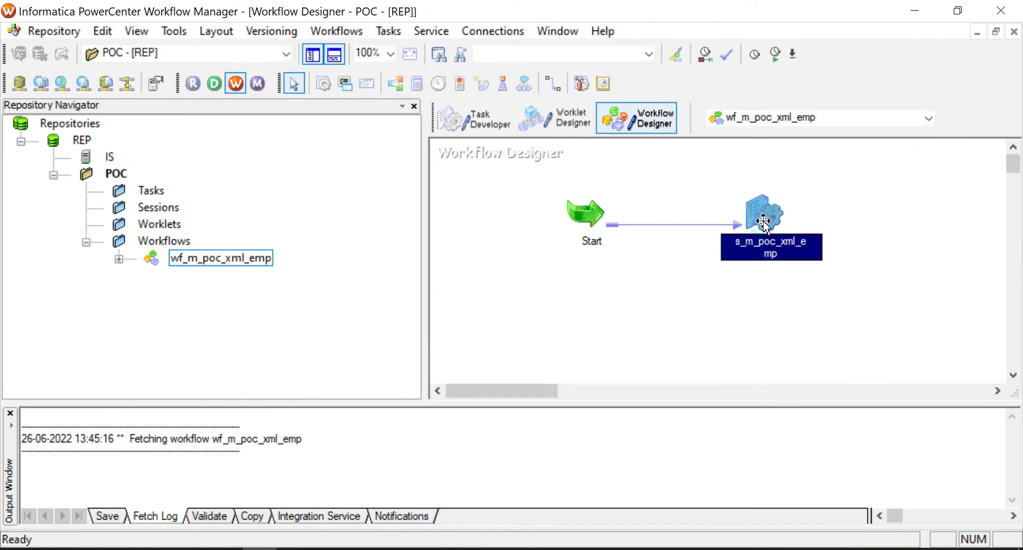
click(696, 340)
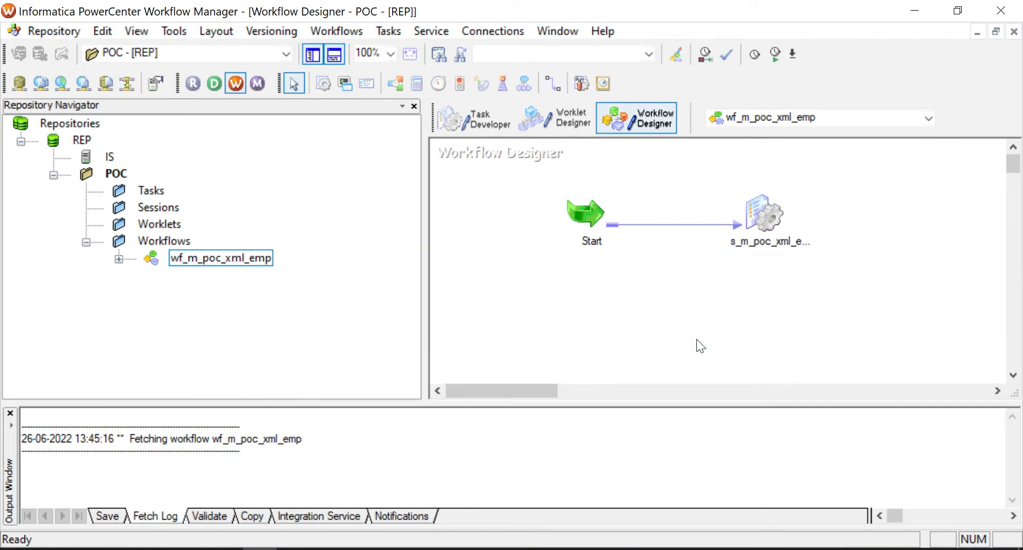
click(769, 218)
double_click(769, 213)
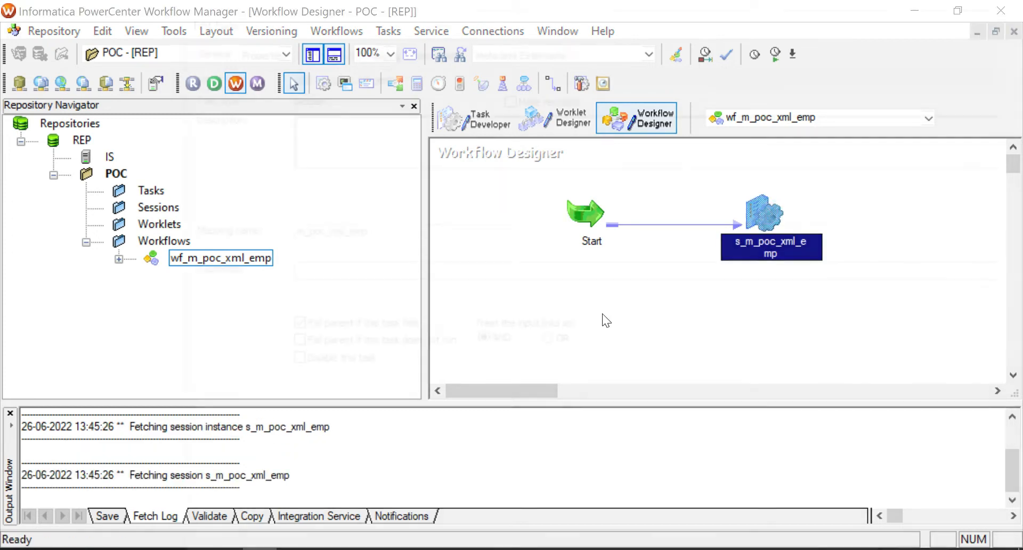
Change the XML source filename in the session's mapping settings from data.xml to employees.xml
click(364, 55)
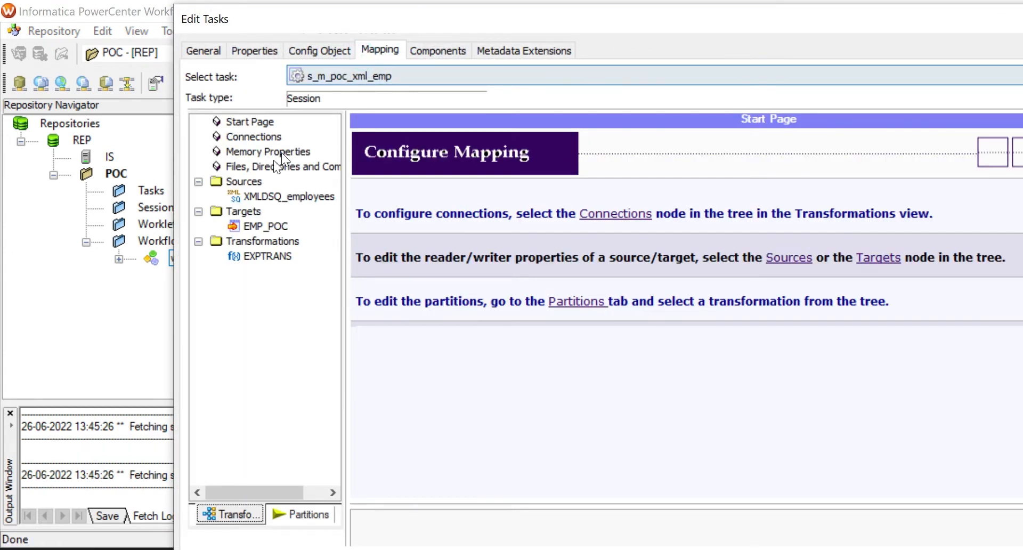
click(251, 195)
double_click(627, 21)
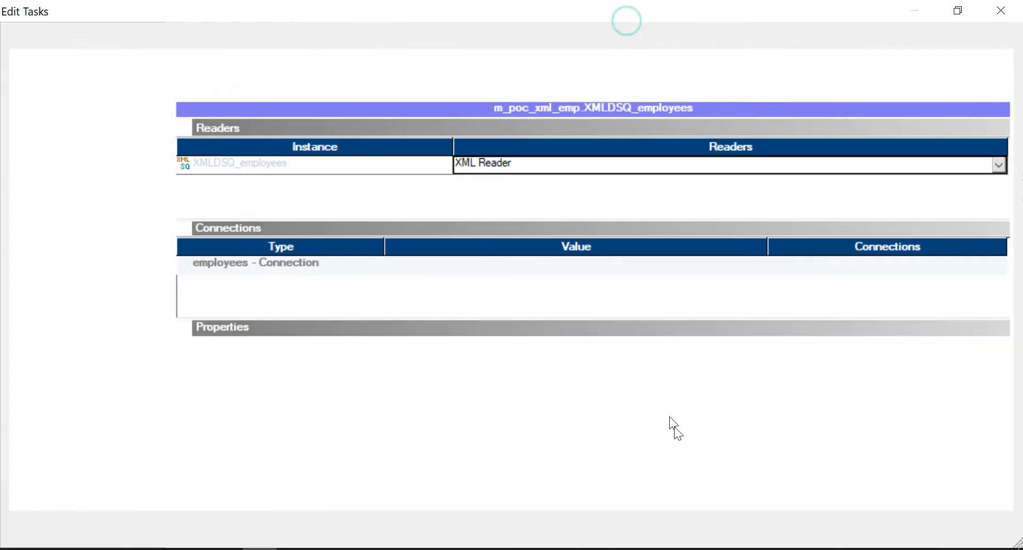
scroll(746, 409, down, 3)
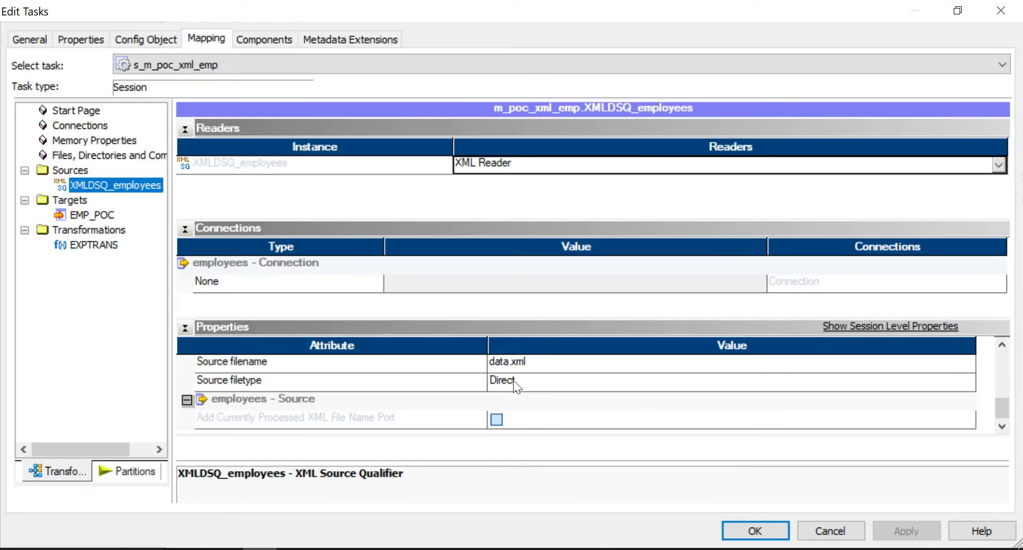
click(505, 360)
drag(510, 361, 466, 363)
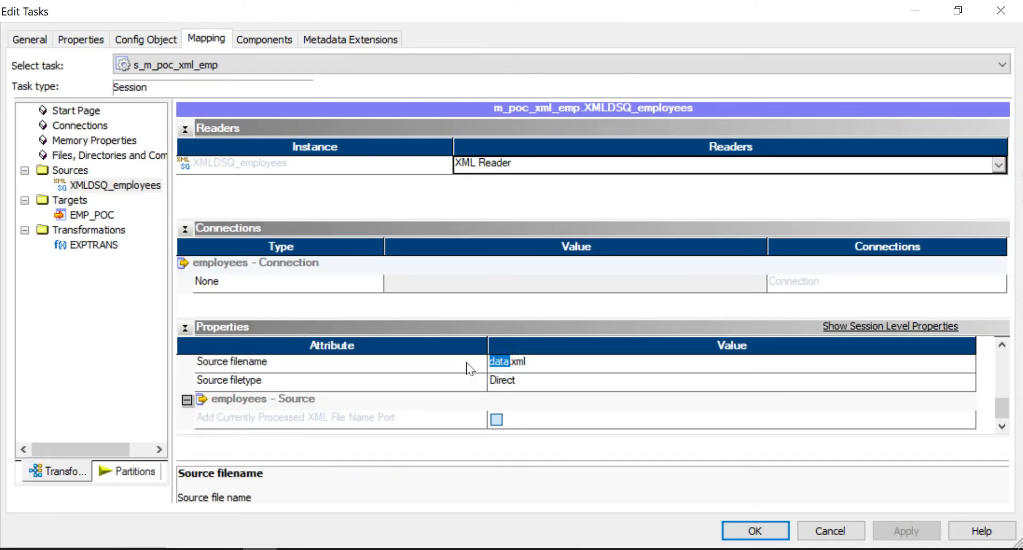
text(employees)
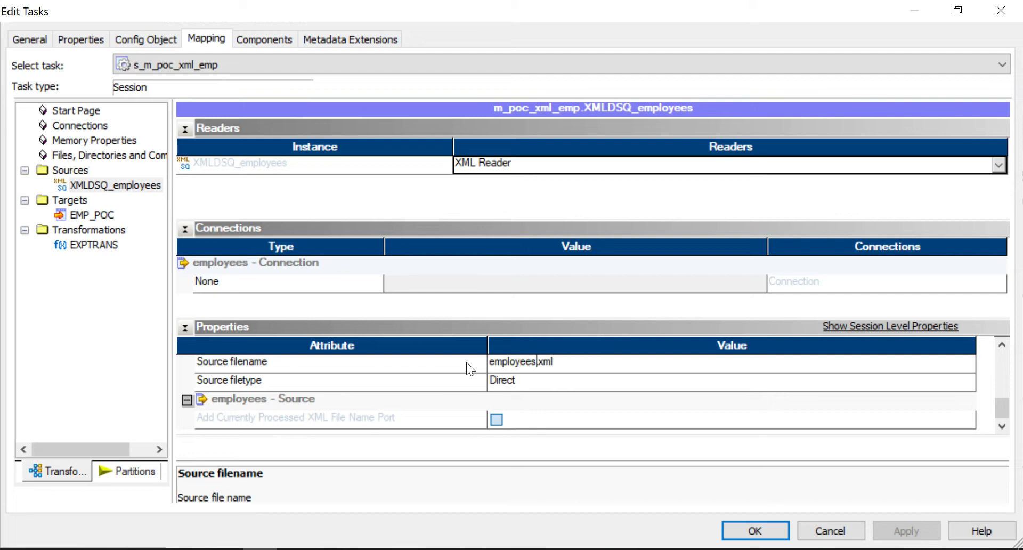
click(612, 414)
Show the writer settings of the EMP_POC target
scroll(612, 413, up, 1)
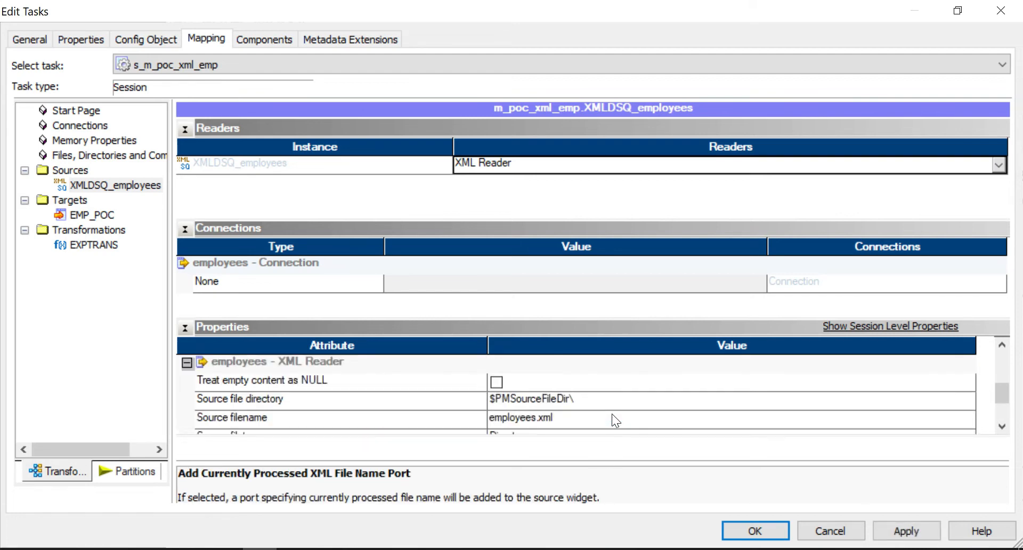
scroll(612, 413, up, 1)
scroll(612, 413, down, 1)
click(99, 215)
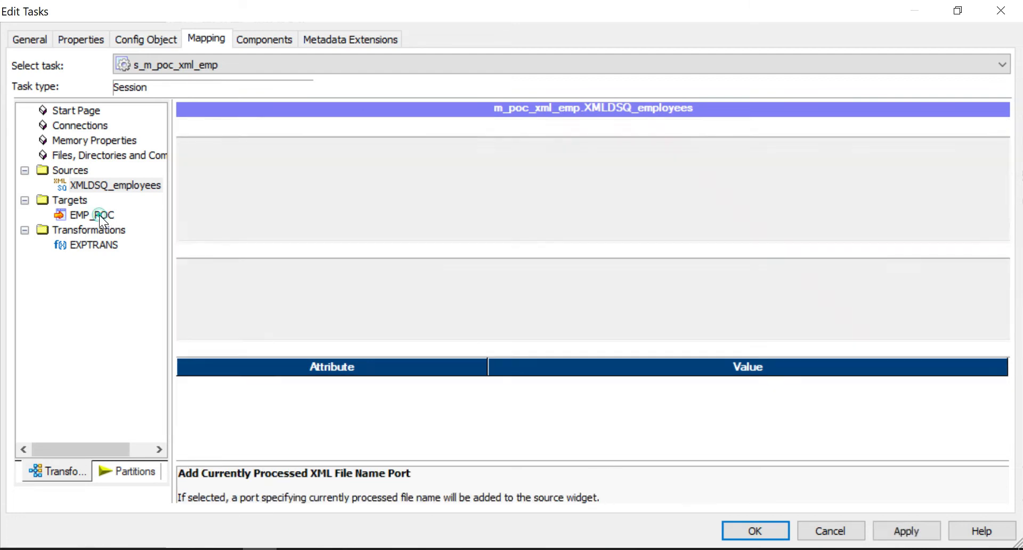
Change the output filename extension so the target writes emp_poc.csv
scroll(697, 395, down, 3)
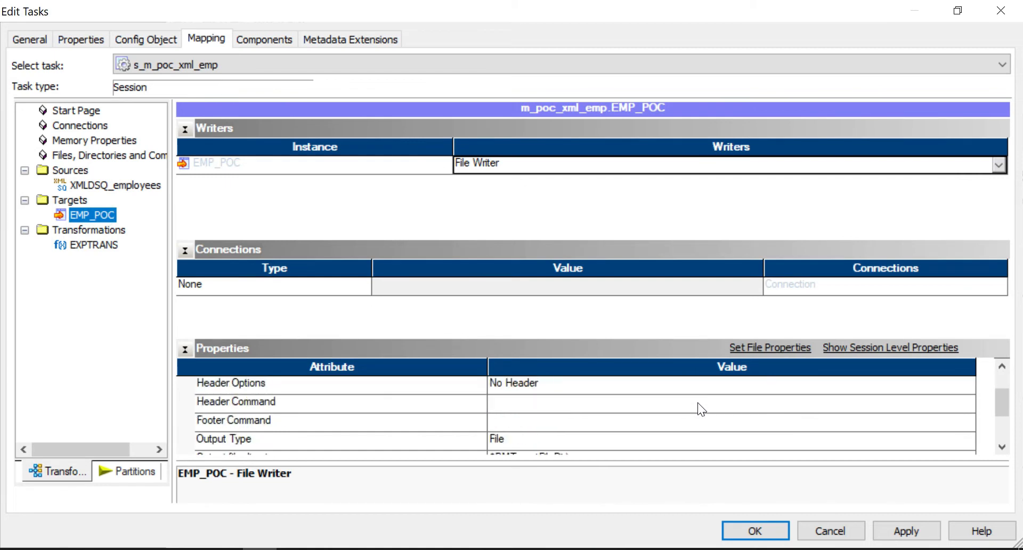
click(572, 419)
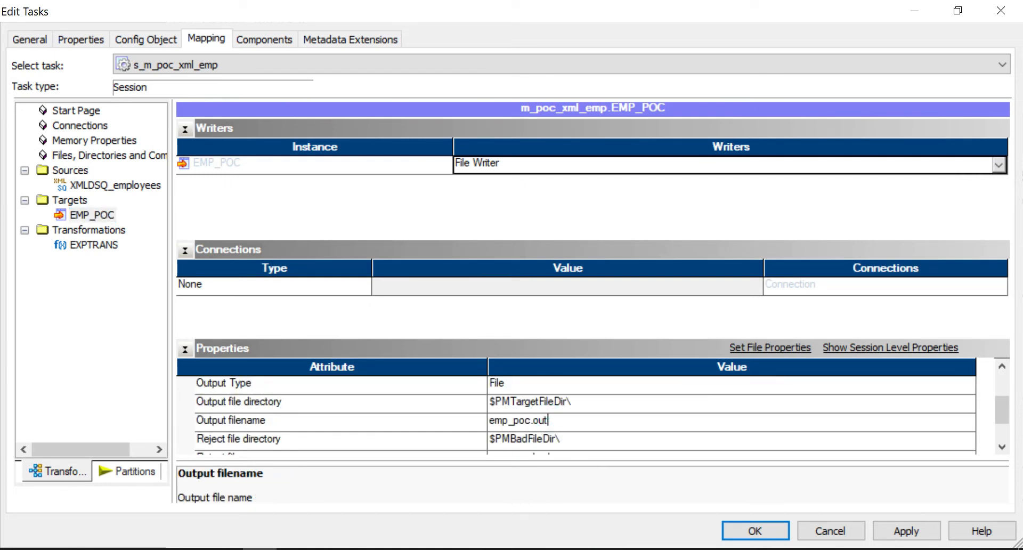
double_click(557, 422)
text(csv)
Set Header Options to Output Field Names and apply the session settings
scroll(624, 411, down, 3)
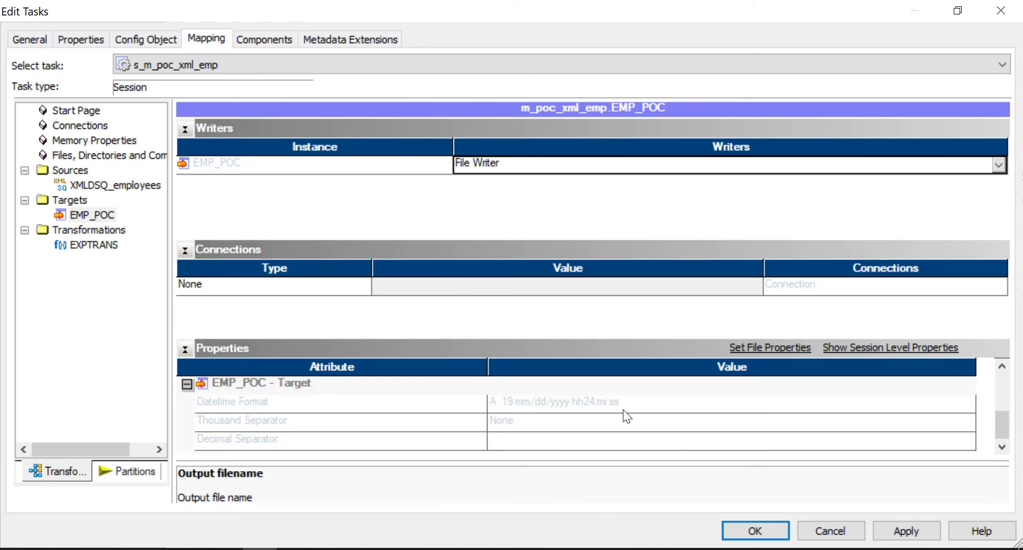
scroll(624, 410, up, 3)
scroll(616, 411, up, 1)
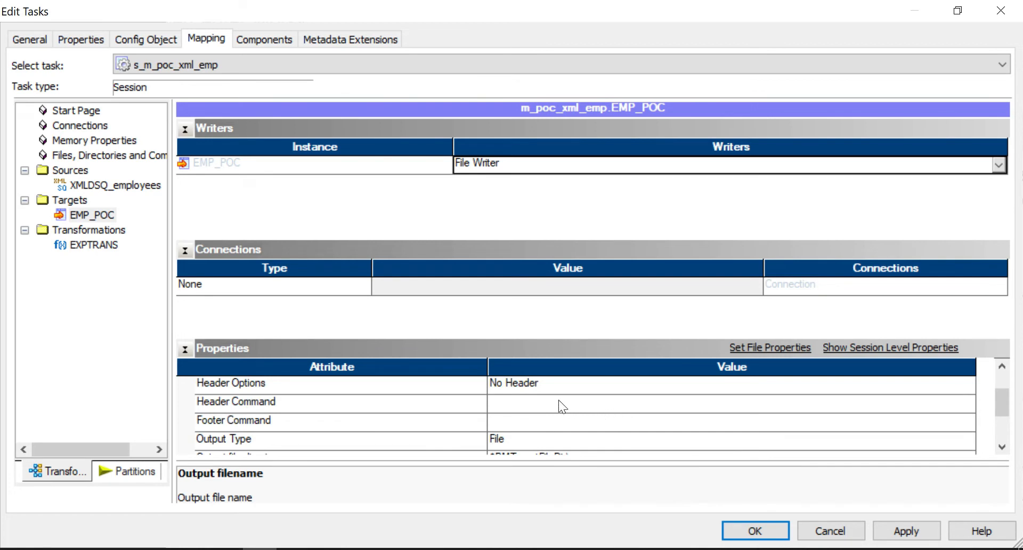
click(538, 385)
click(538, 384)
click(531, 411)
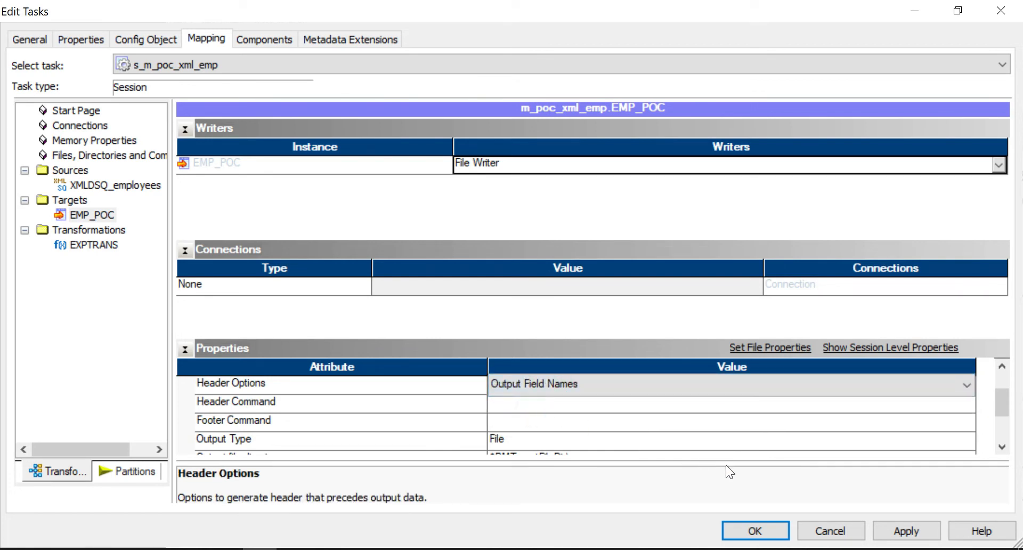
click(908, 535)
click(756, 530)
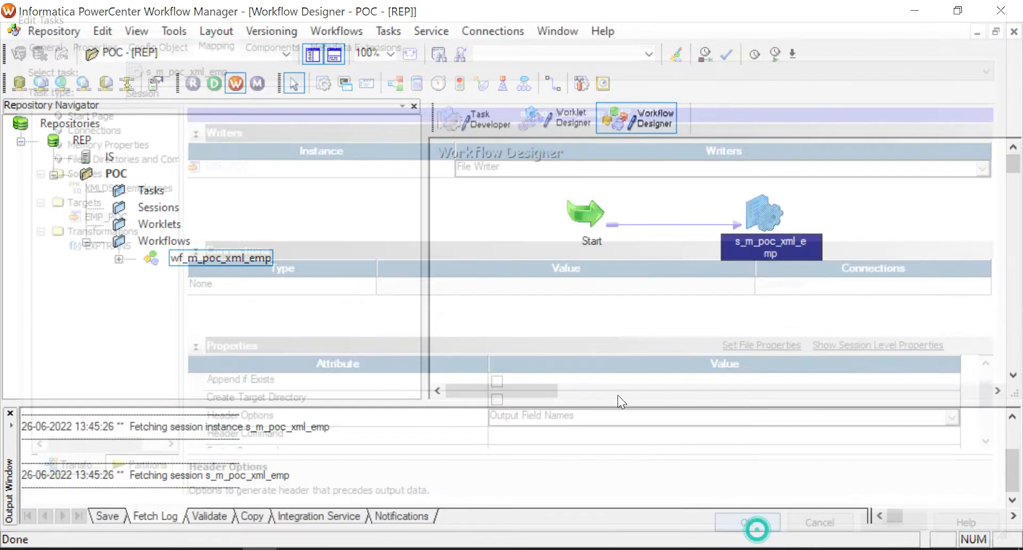
Save the workflow and start the s_m_poc_xml_emp session task
click(625, 306)
key(ctrl+s)
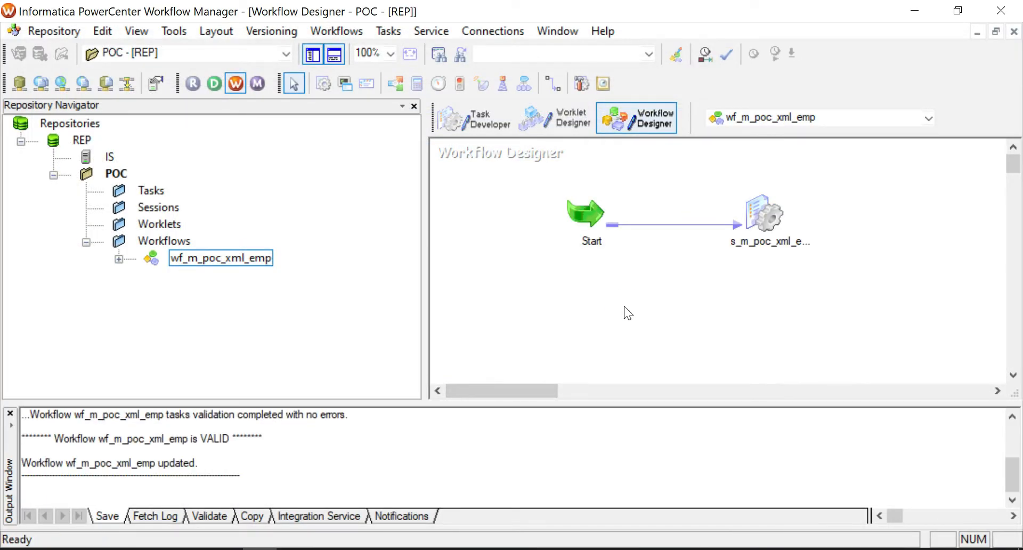
right_click(771, 212)
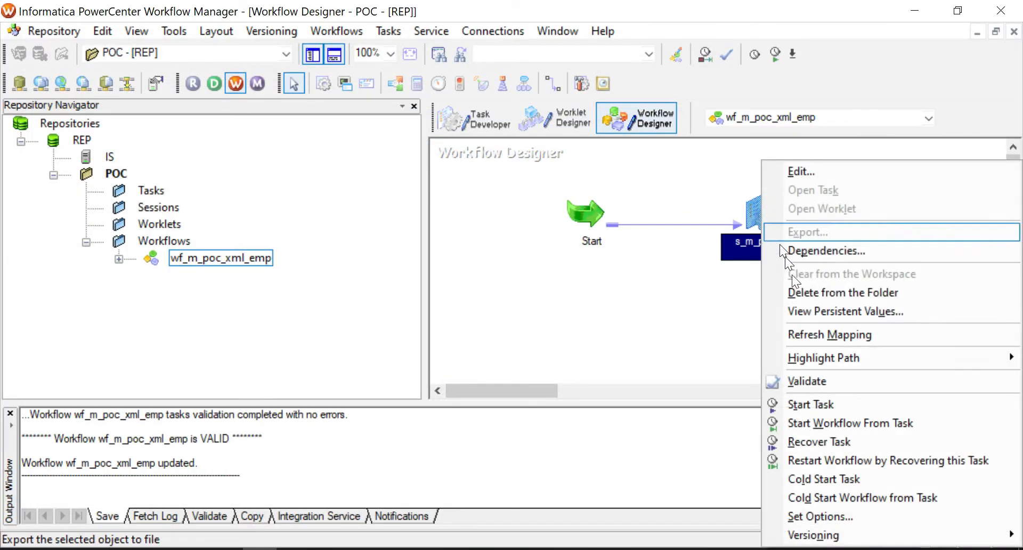
click(833, 405)
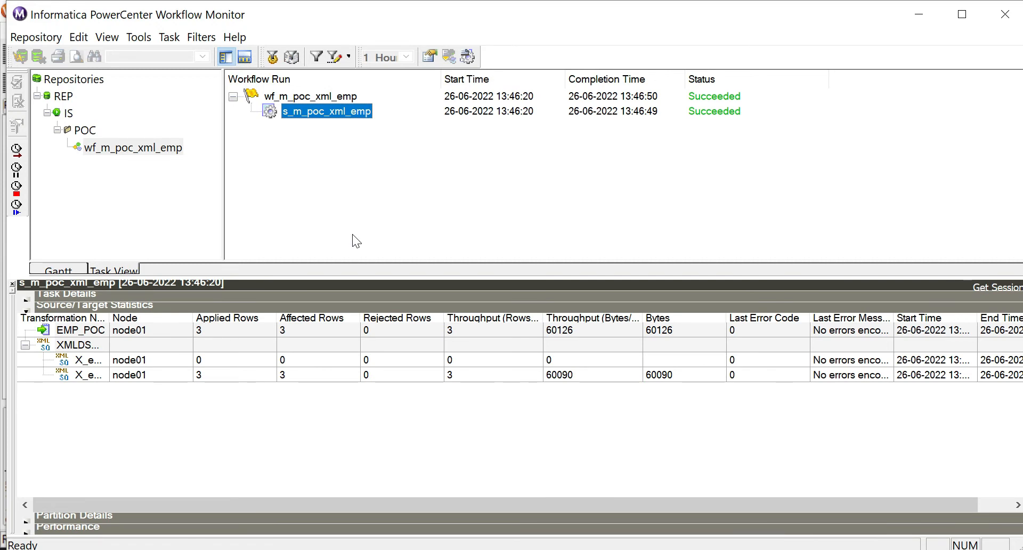
Confirm 3 rows loaded into EMP_POC, then refresh TgtFiles and open emp_poc.csv in Excel
click(209, 332)
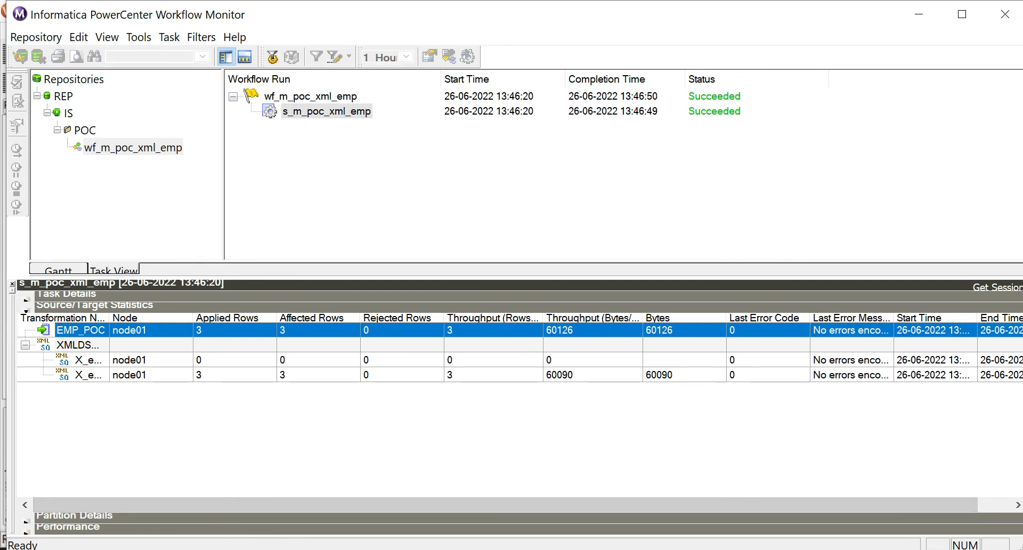
click(122, 549)
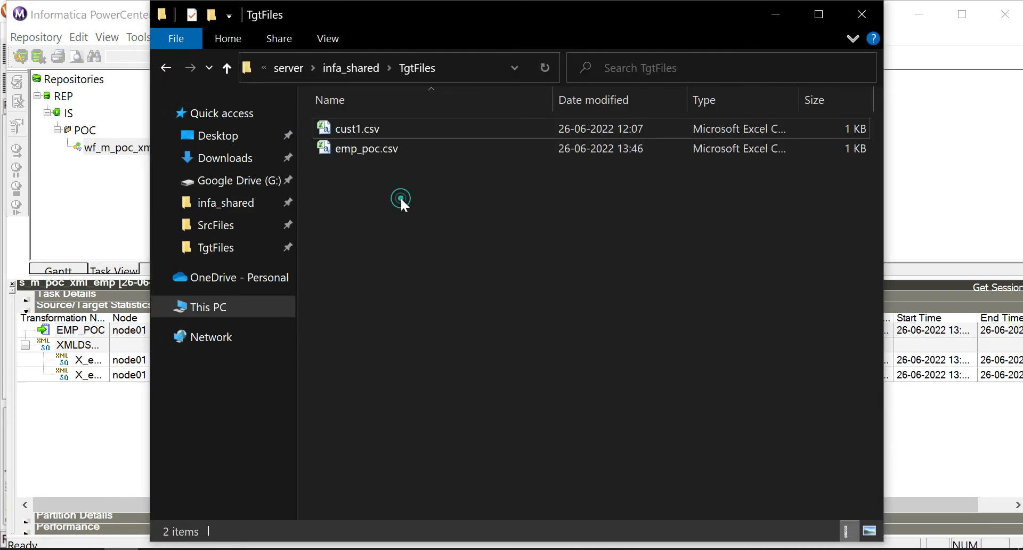
right_click(401, 206)
click(443, 278)
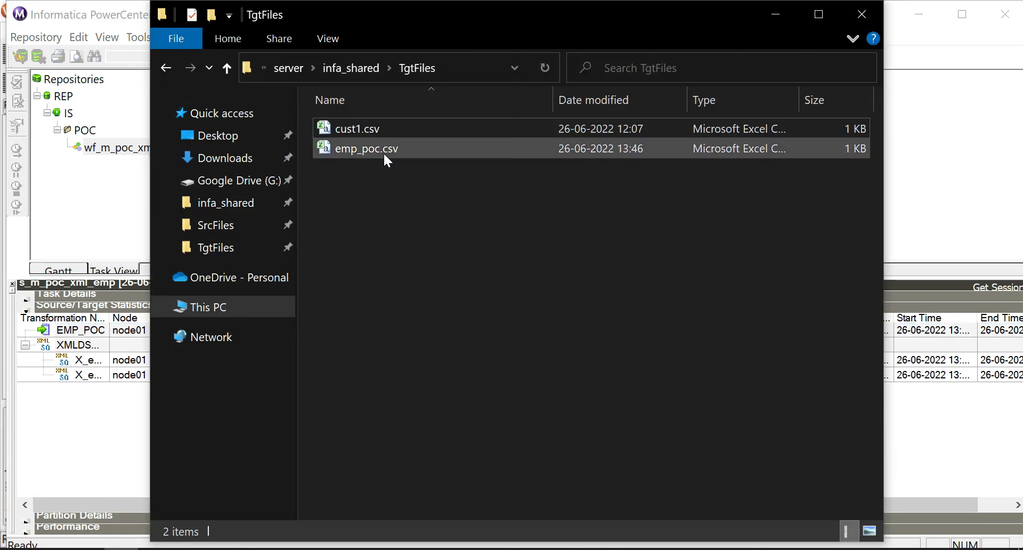
double_click(383, 150)
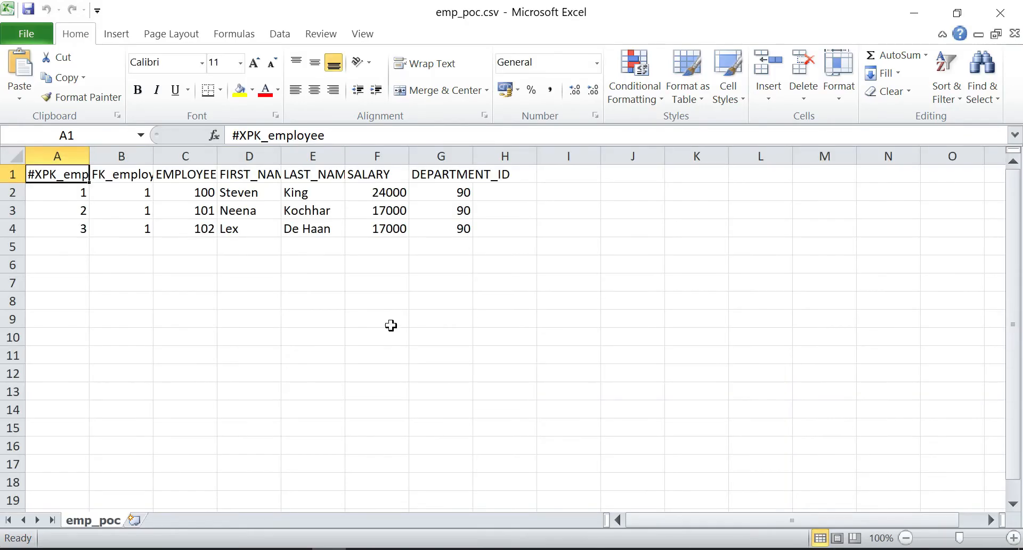
Autofit columns A and B for #XPK_employee and FK_employees, comparing the data with employees.xml
double_click(153, 155)
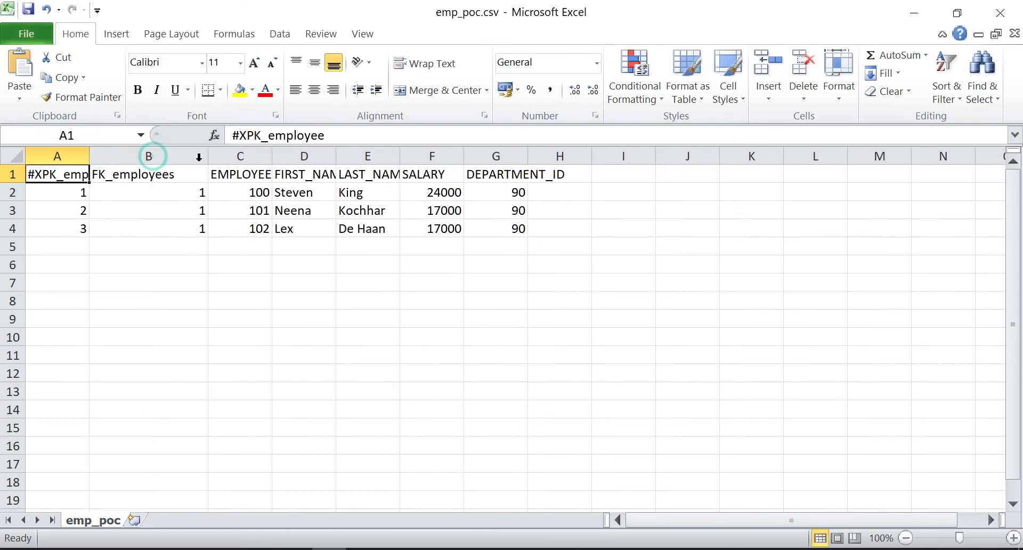
double_click(90, 155)
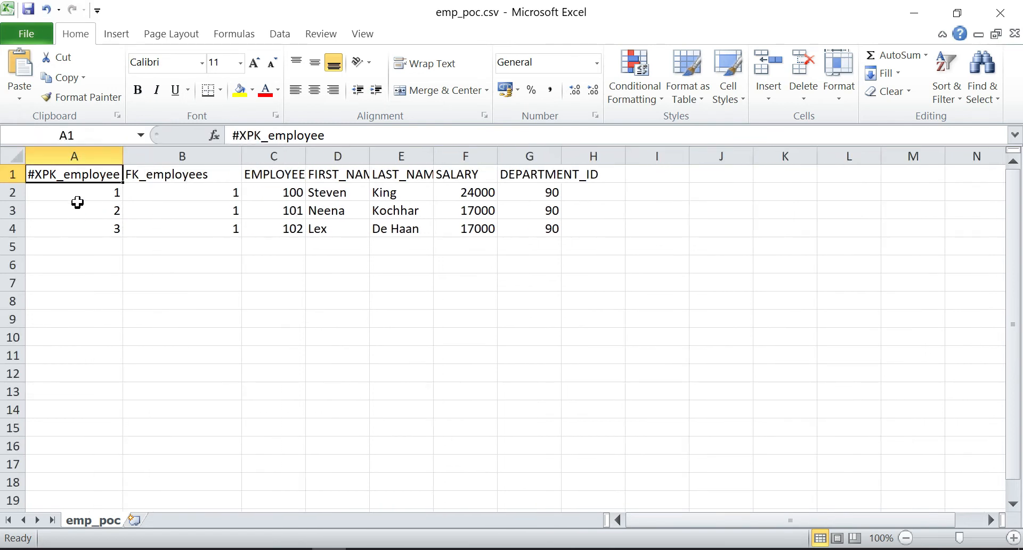
drag(275, 176, 537, 228)
key(alt+Tab)
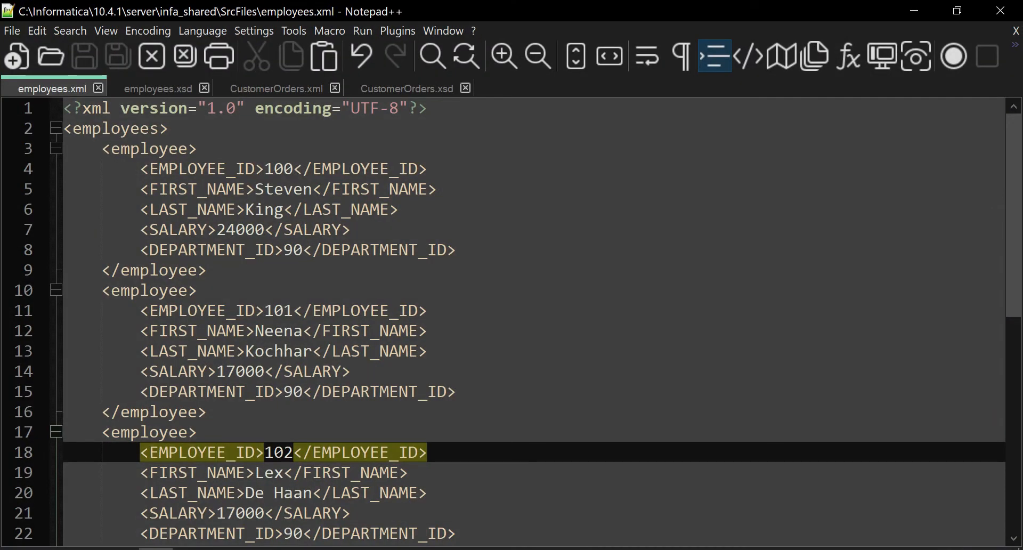
key(alt+Tab)
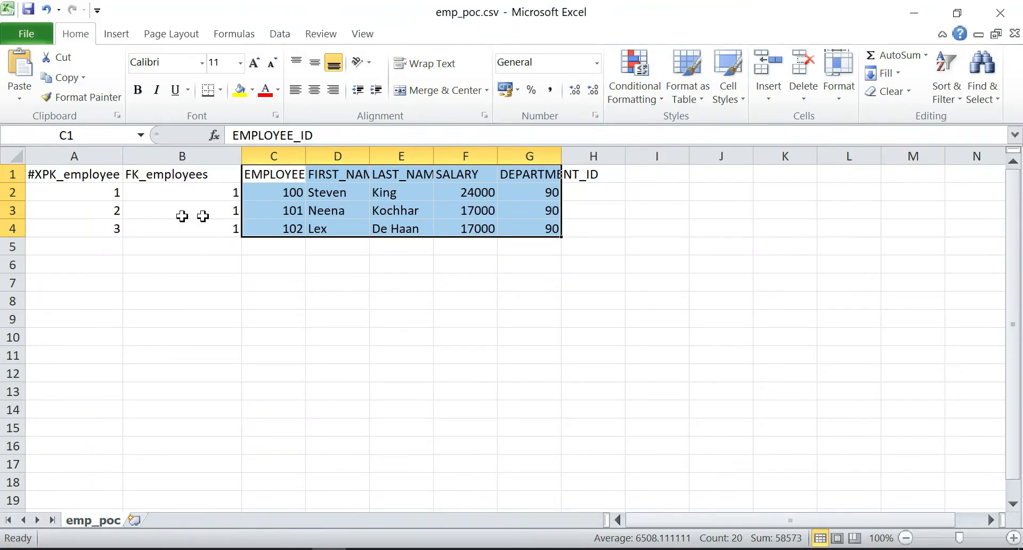
Inspect the generated XPK_employee and FK_employees key values in columns A and B
click(90, 188)
click(143, 192)
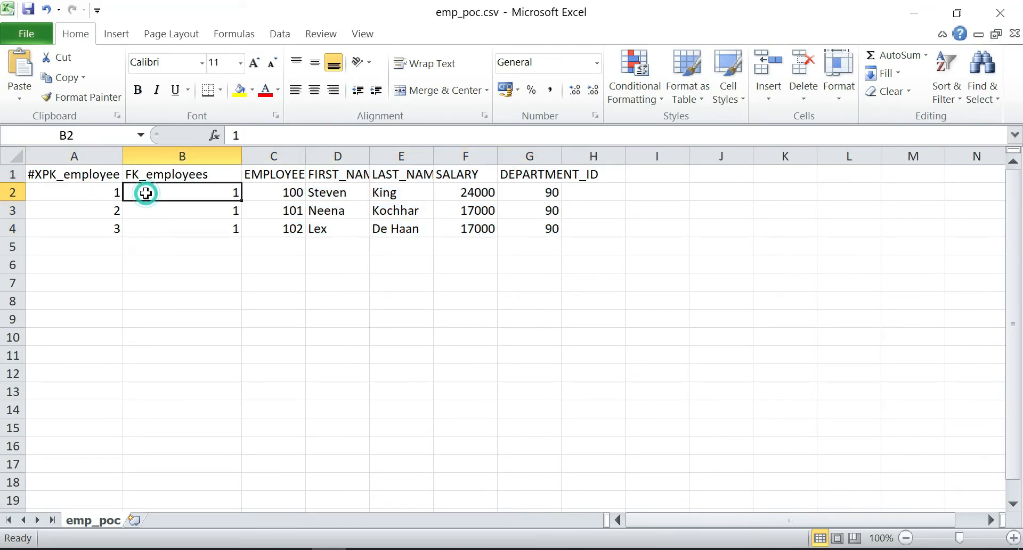
drag(75, 199, 178, 239)
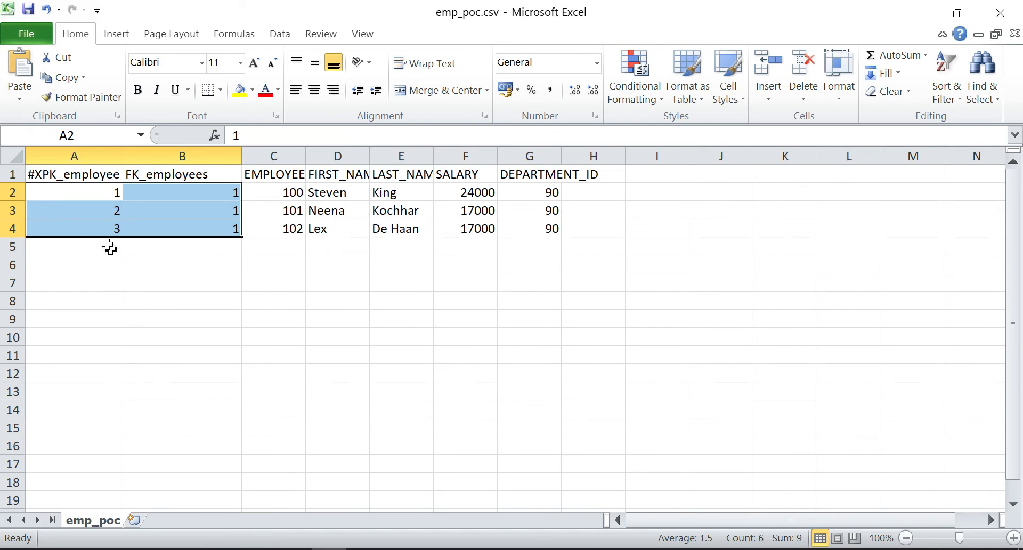
click(108, 246)
click(170, 151)
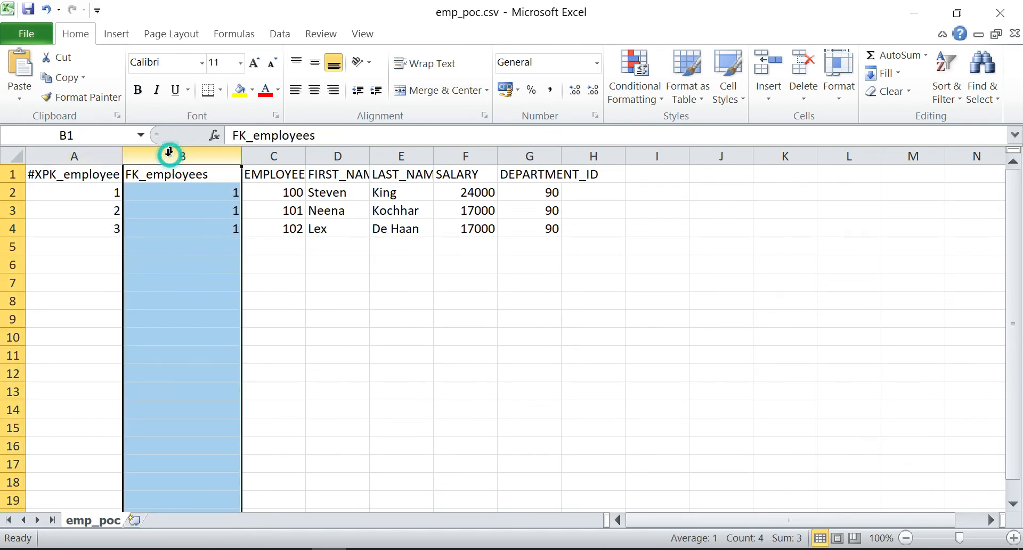
click(166, 192)
drag(172, 178, 151, 226)
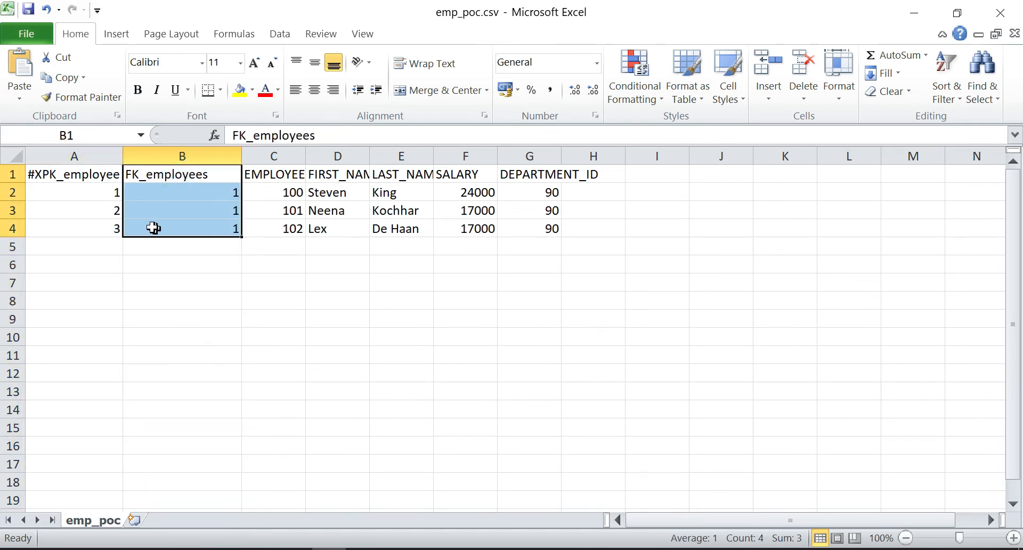
click(68, 194)
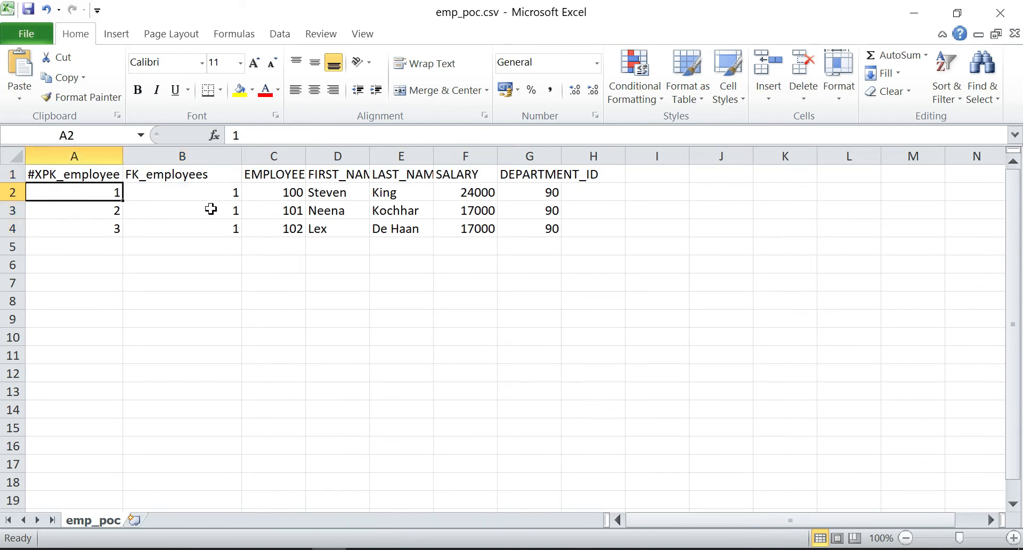
Widen column C for EMPLOYEE_ID, compare its values with the generated keys, then return to Designer
double_click(303, 150)
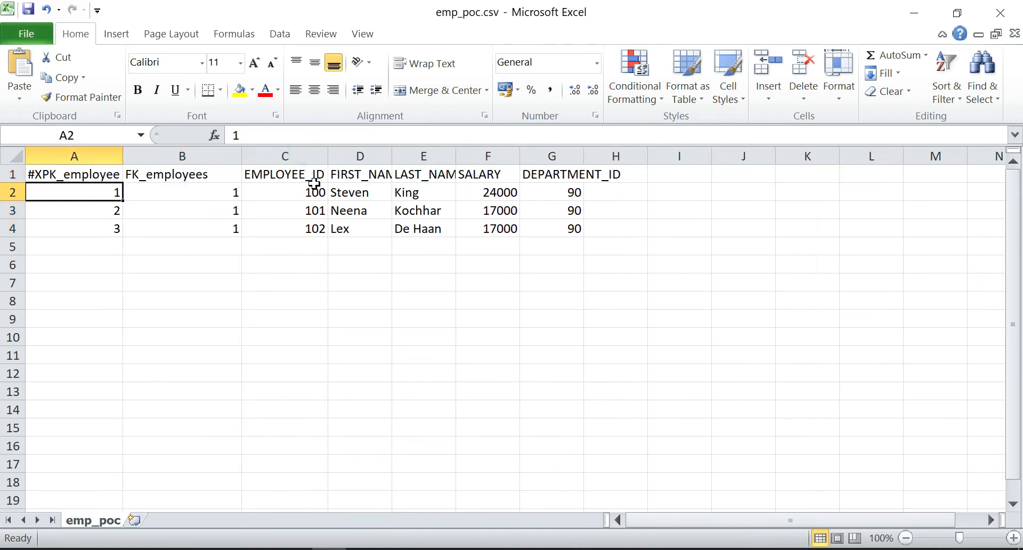
drag(300, 177, 297, 231)
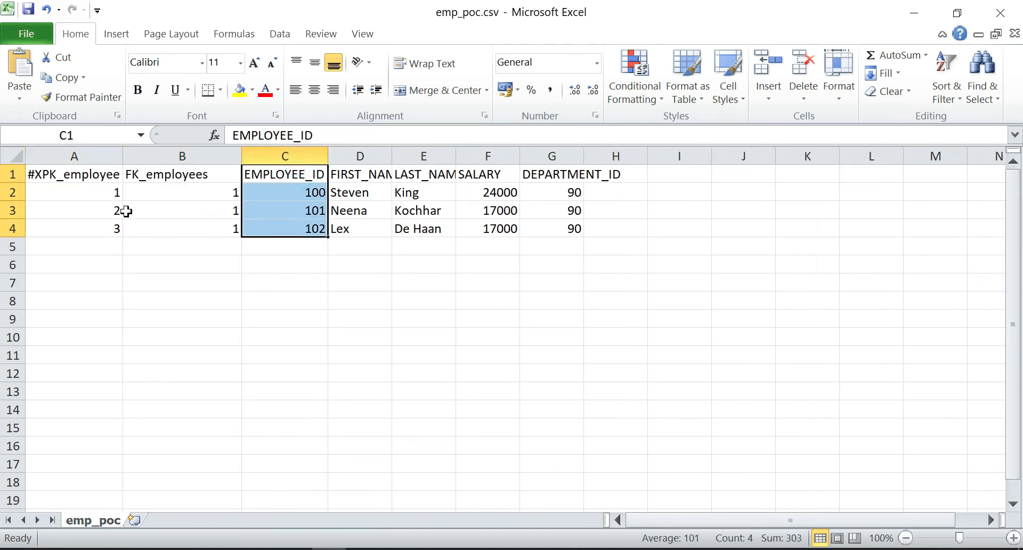
click(84, 193)
drag(83, 193, 84, 234)
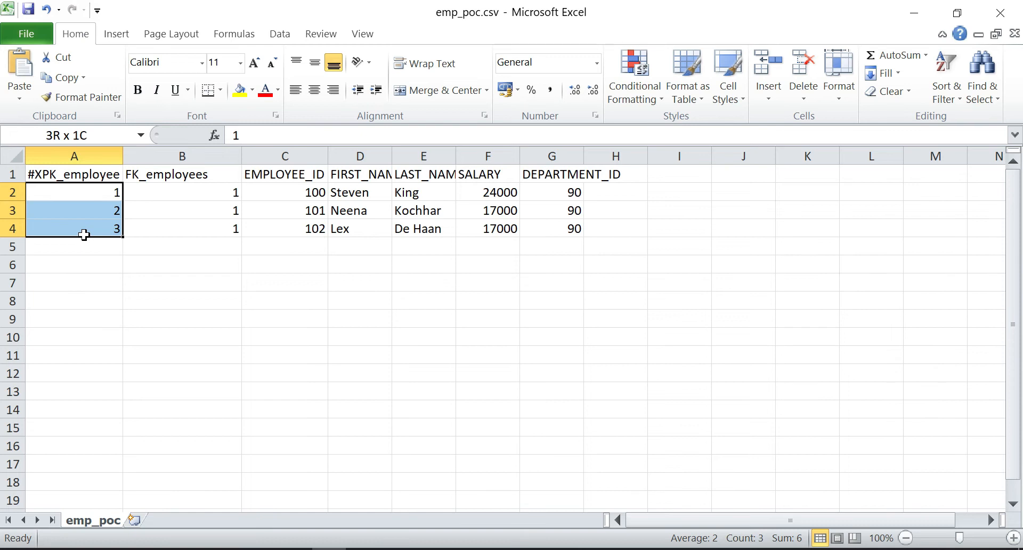
drag(84, 235, 84, 235)
click(343, 241)
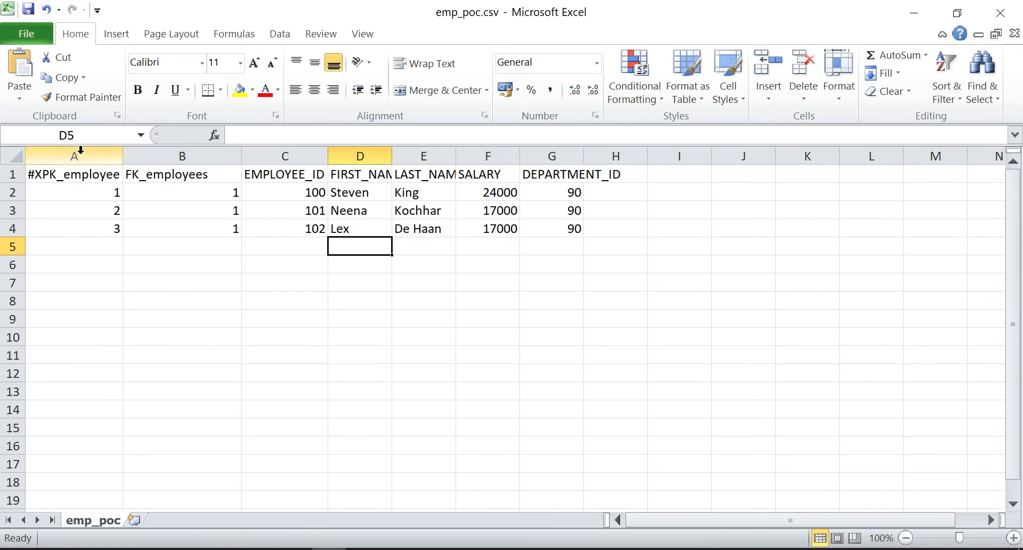
click(78, 155)
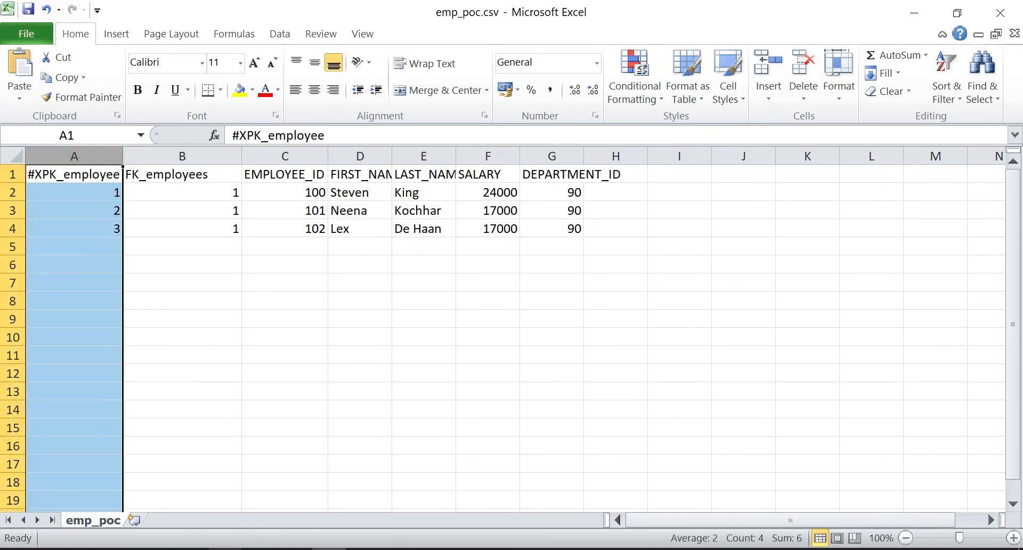
click(302, 229)
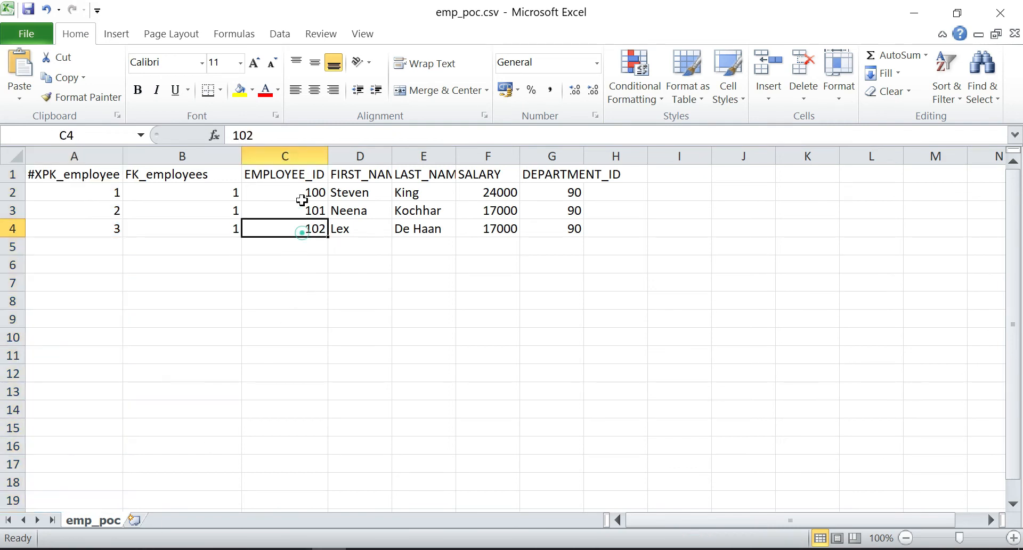
drag(303, 174, 302, 228)
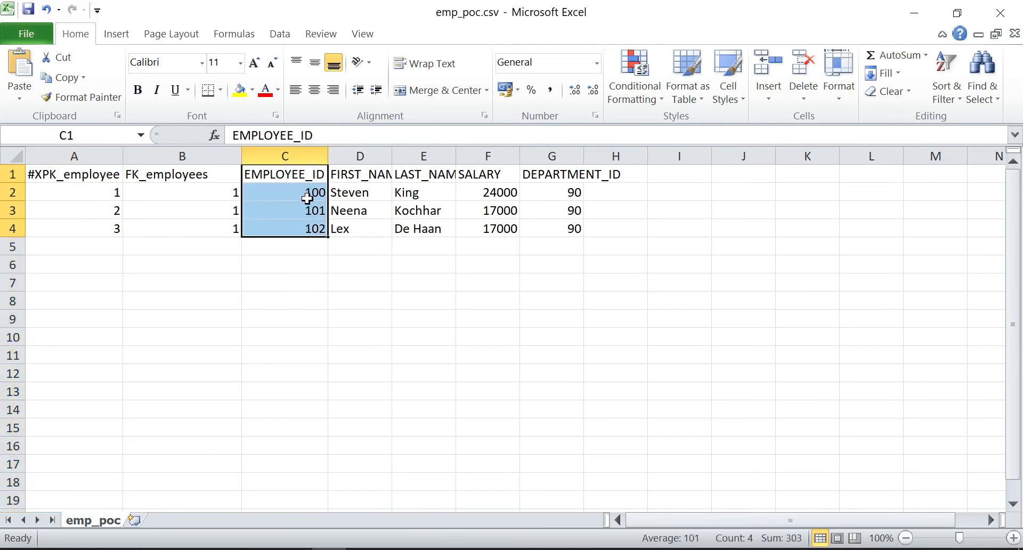
drag(309, 192, 308, 229)
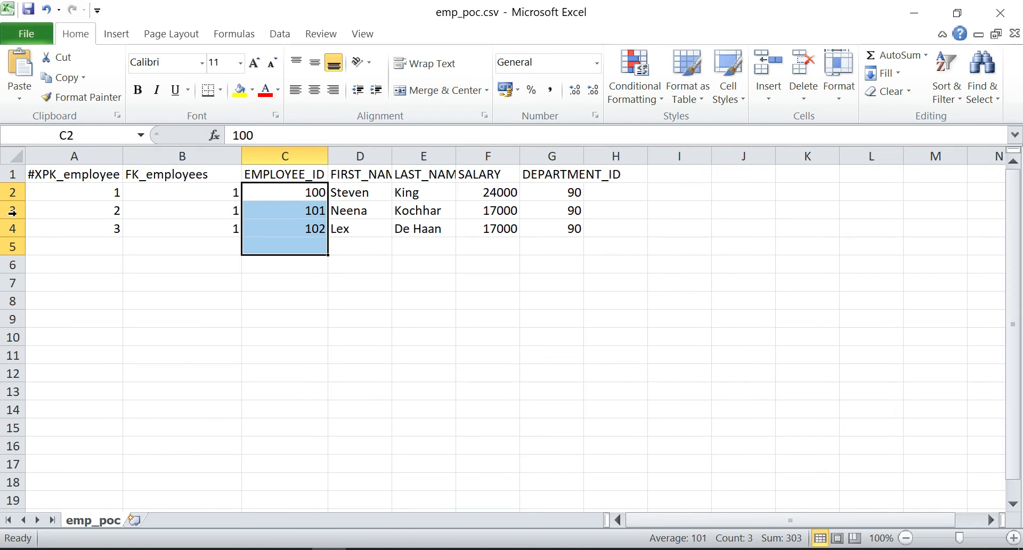
click(94, 155)
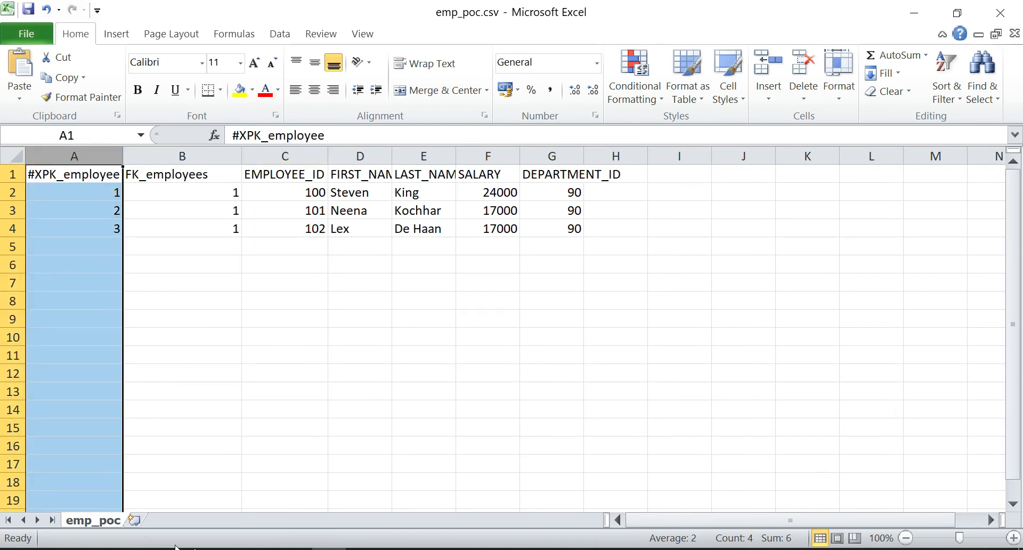
click(225, 549)
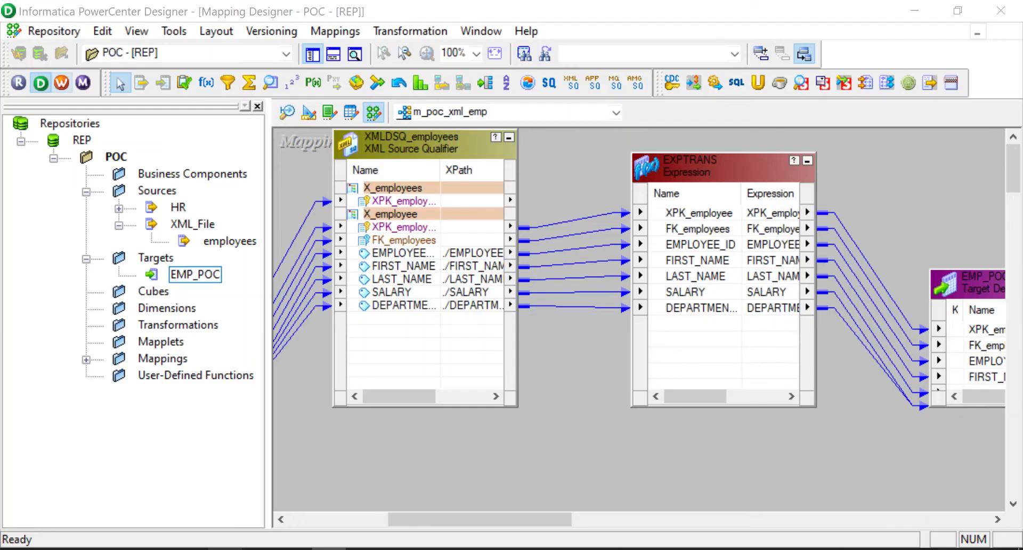
Open the employees XML source definition in the XML editor, maximized
click(288, 112)
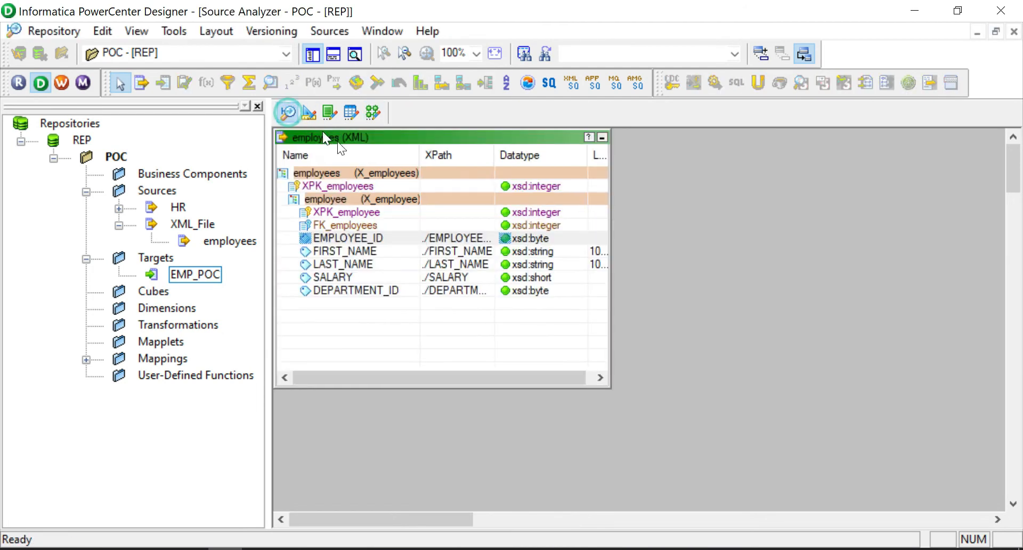
right_click(387, 140)
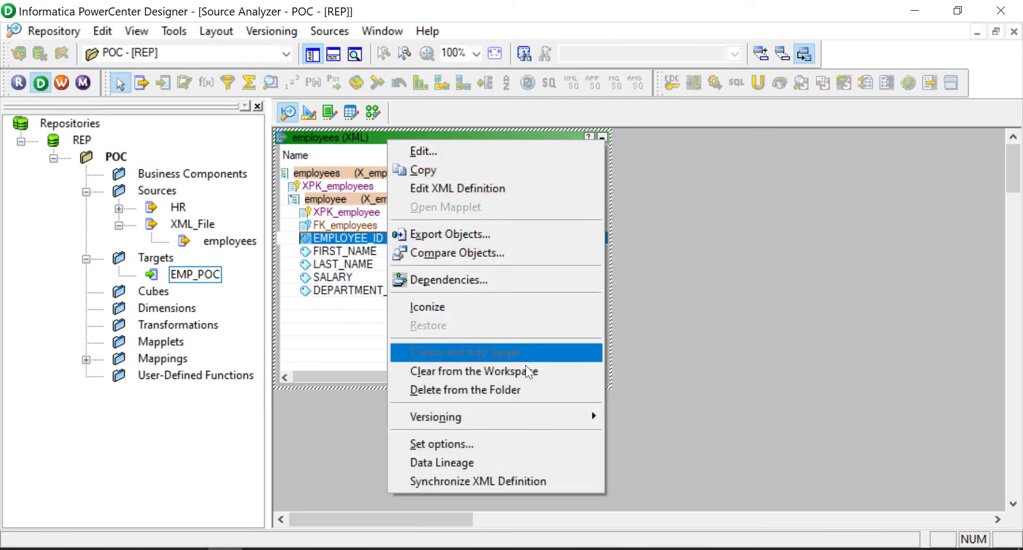
click(454, 189)
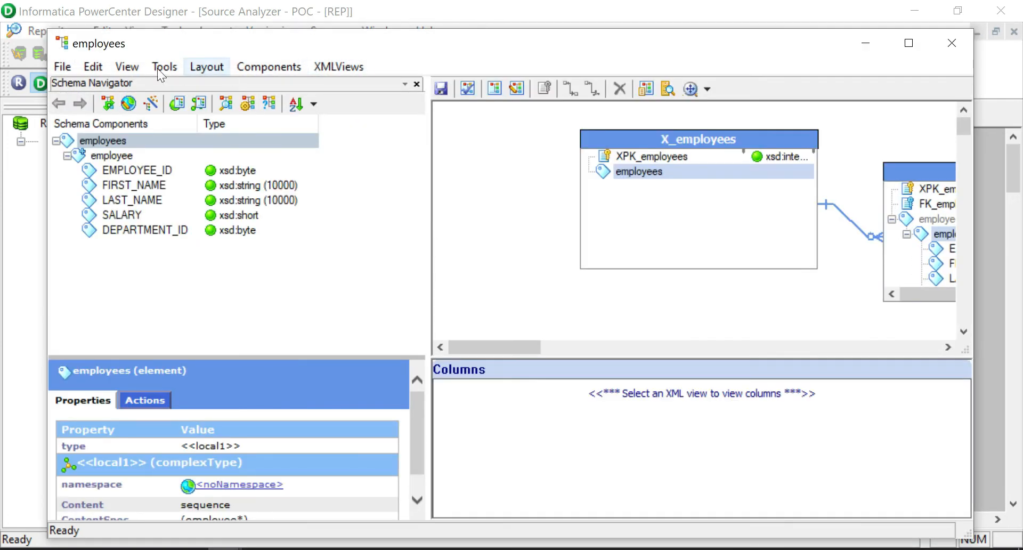
click(907, 47)
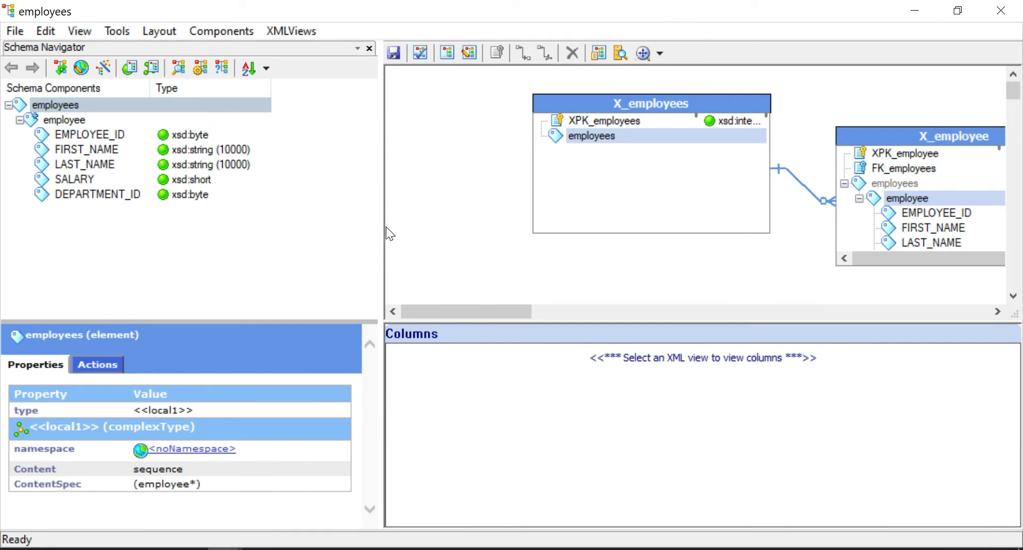
drag(468, 314, 555, 315)
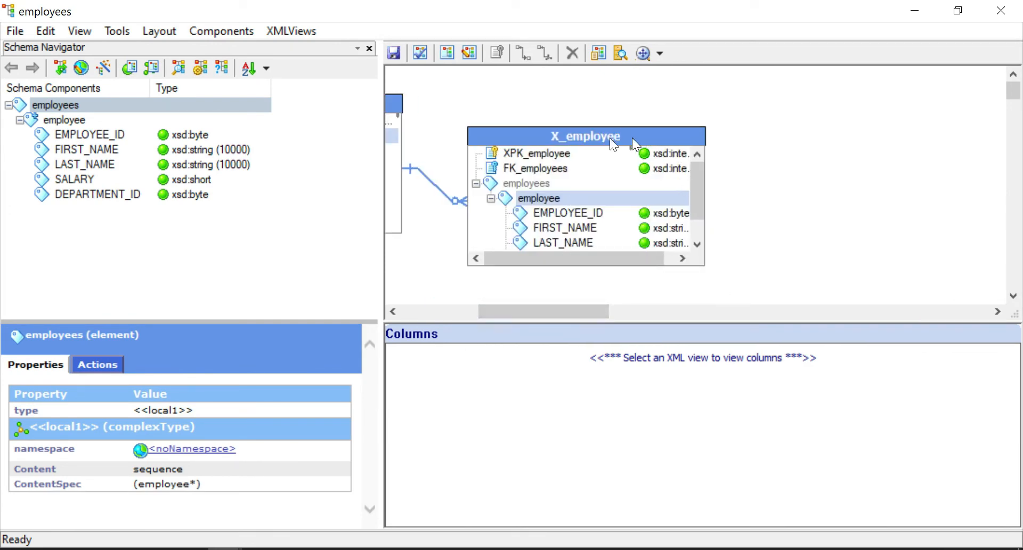
Set EMPLOYEE_ID as the X_employee view's primary key and close the editor, keeping the change
click(530, 155)
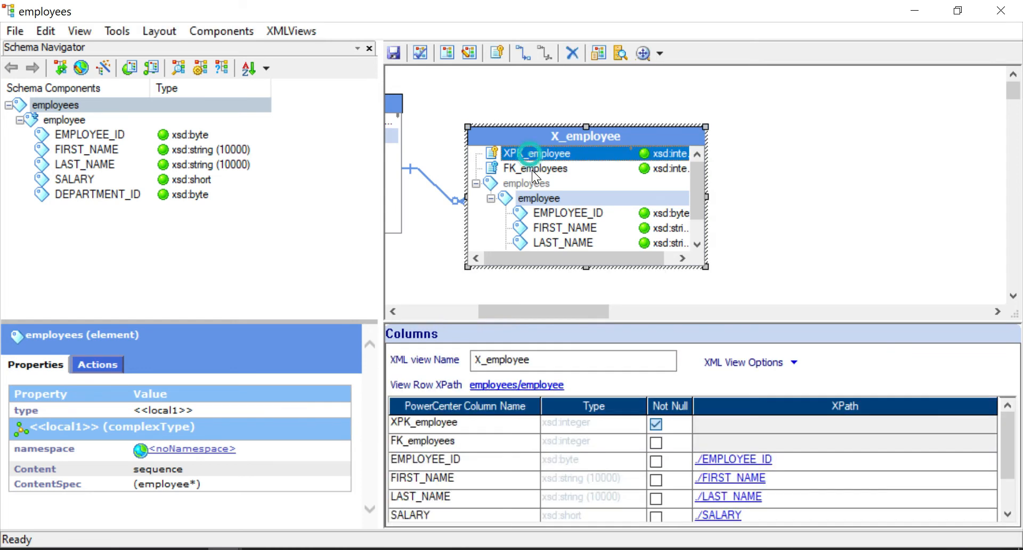
click(532, 170)
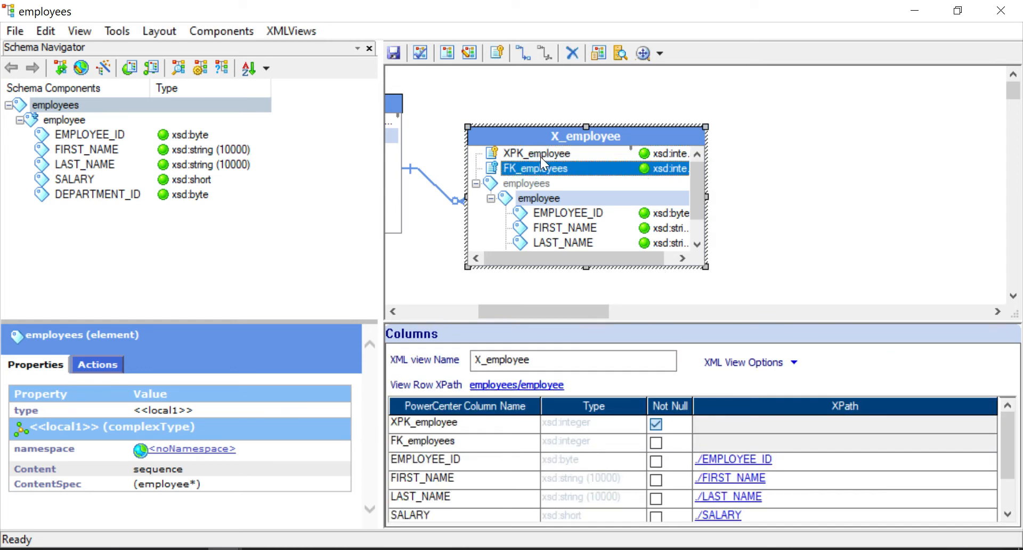
click(536, 156)
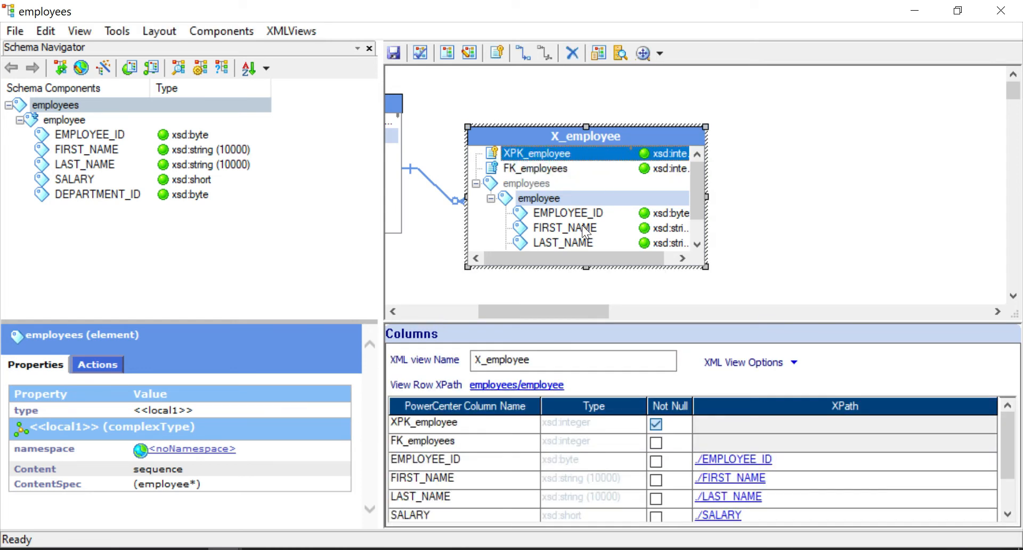
click(588, 213)
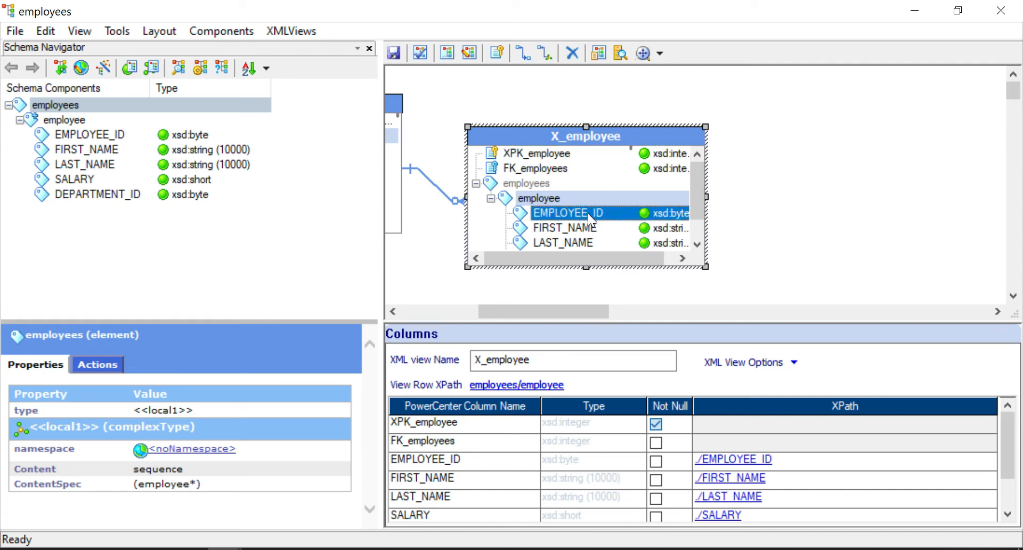
right_click(588, 214)
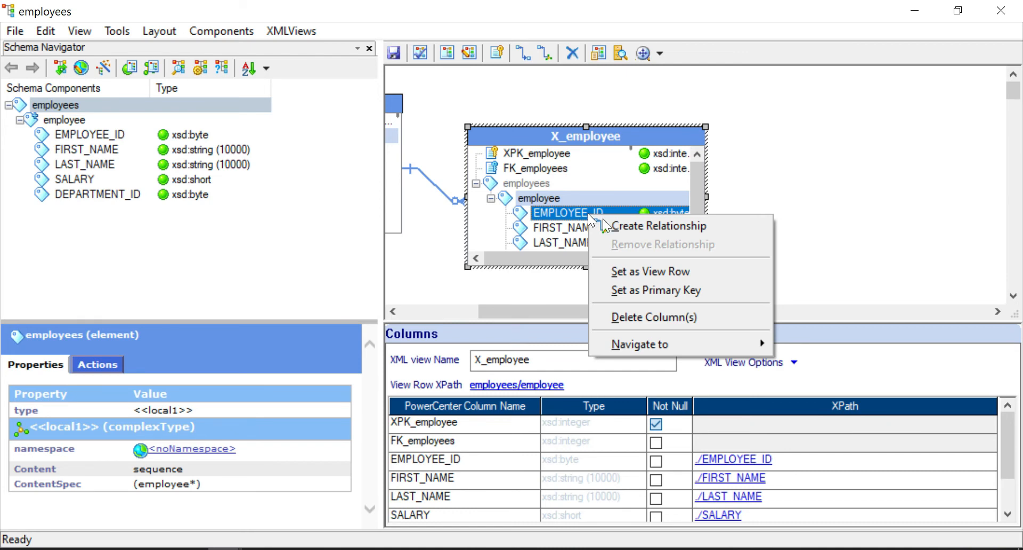
click(681, 292)
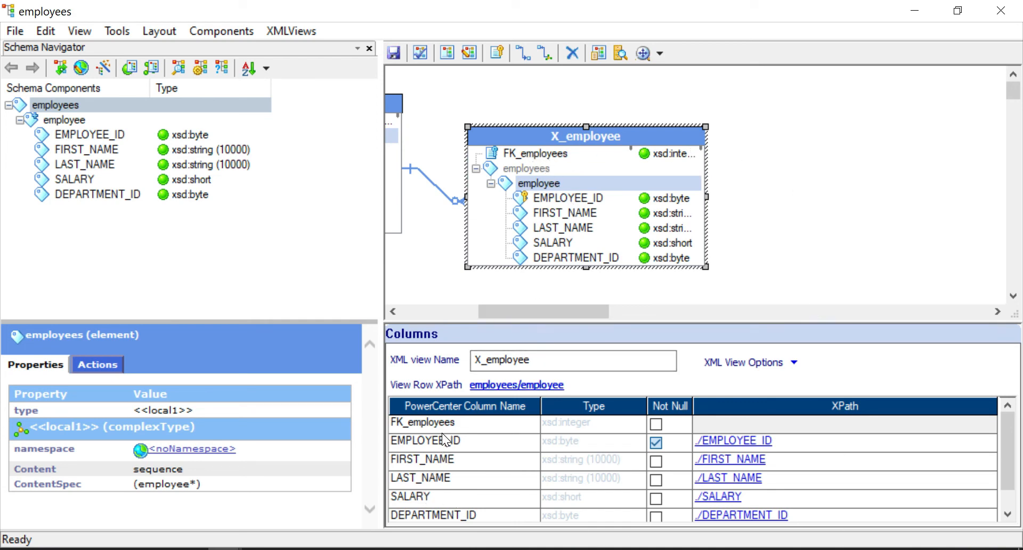
click(477, 442)
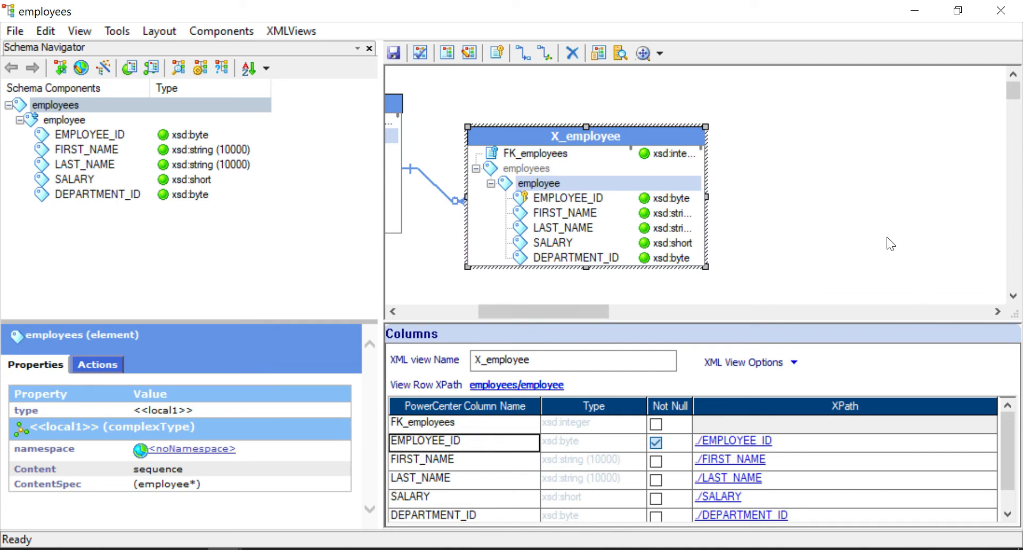
click(868, 237)
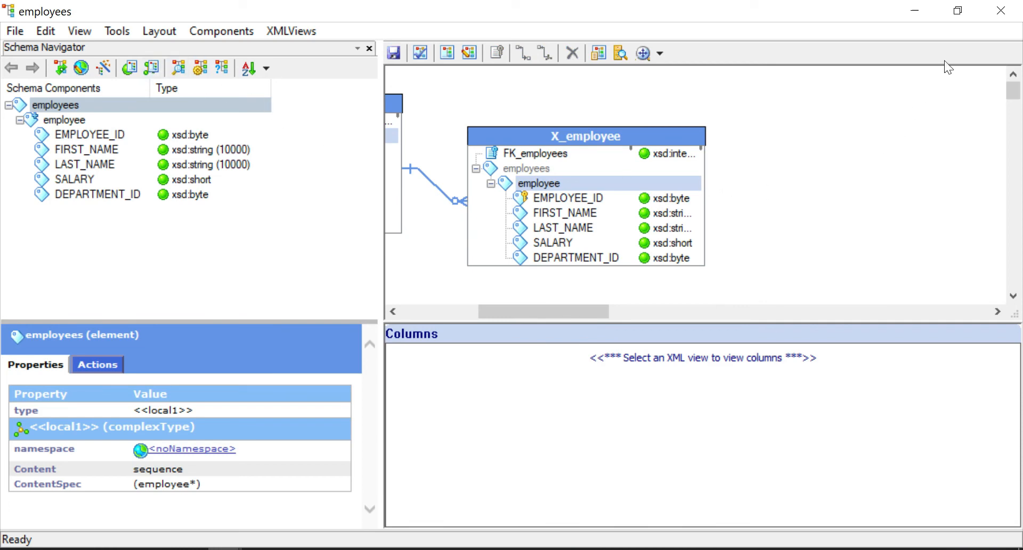
click(998, 18)
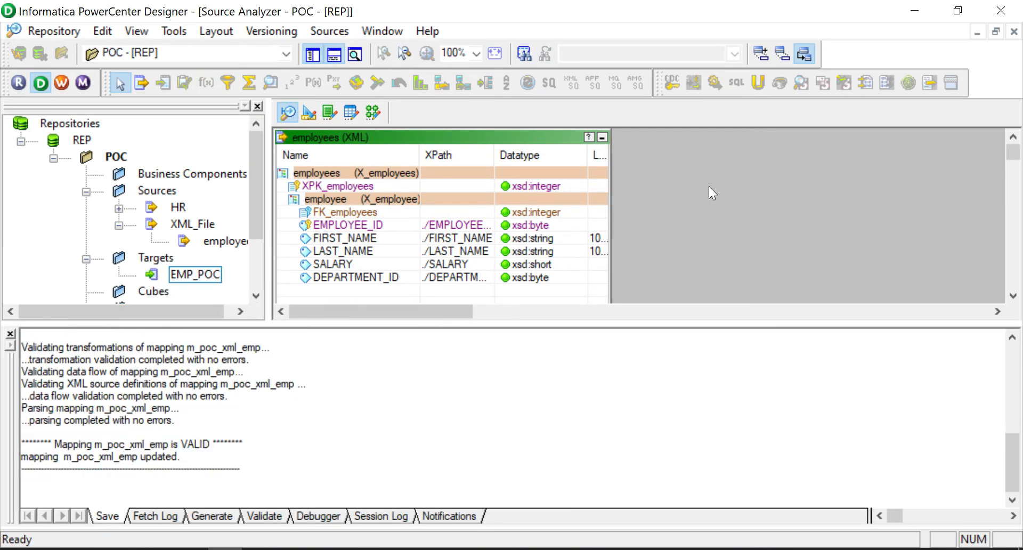
Delete the XPK_employee link from EXPTRANS into EMP_POC and save the m_poc_xml_emp mapping
click(373, 112)
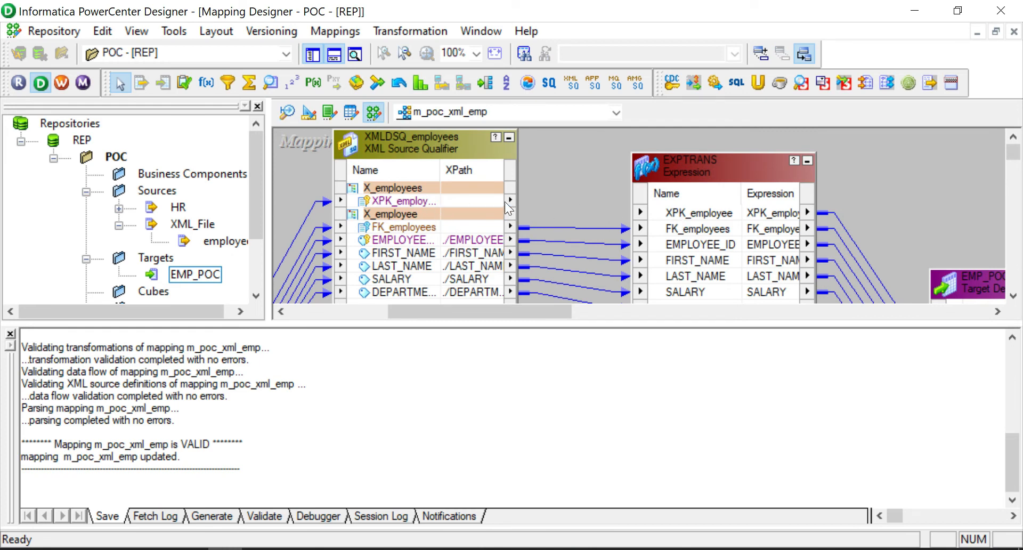
click(681, 214)
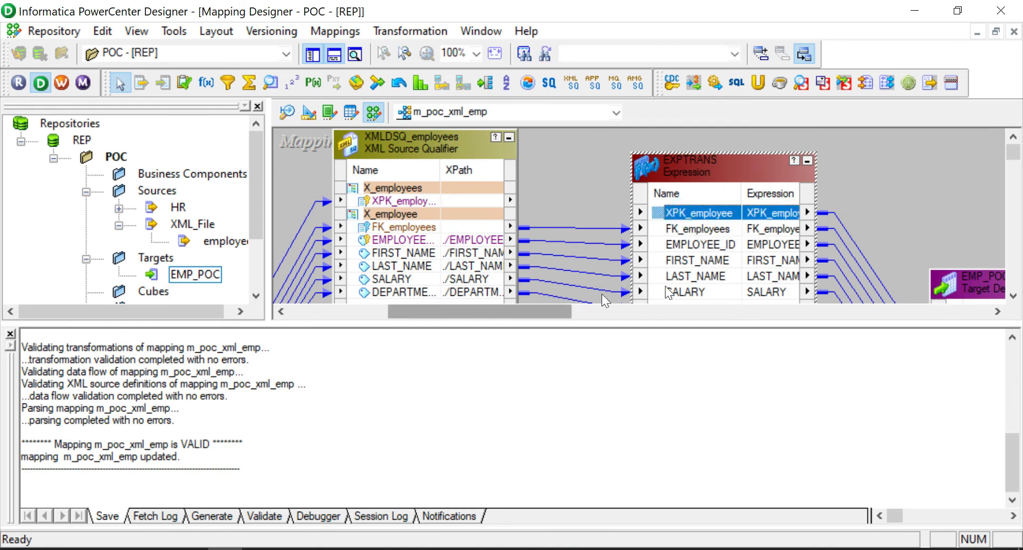
click(10, 334)
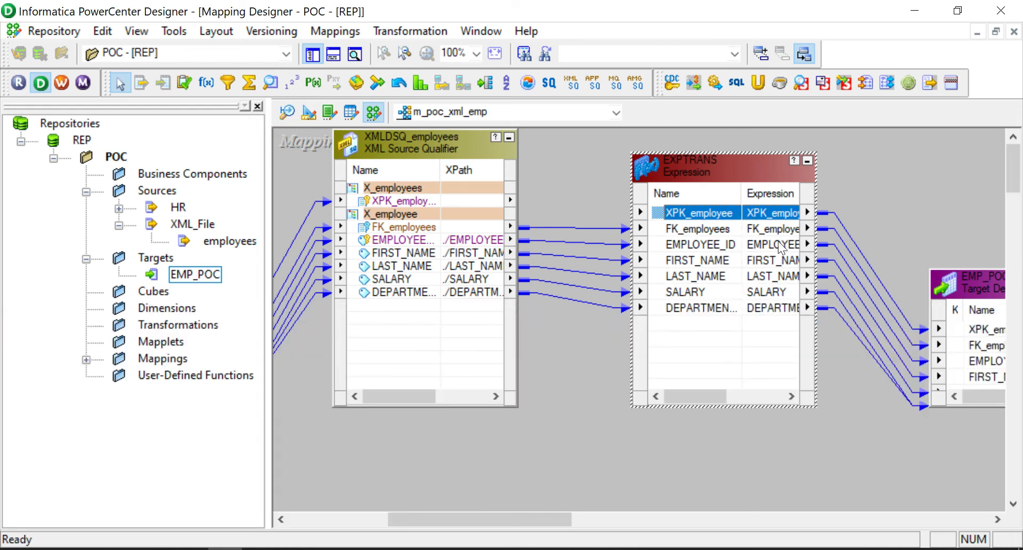
drag(974, 287, 935, 212)
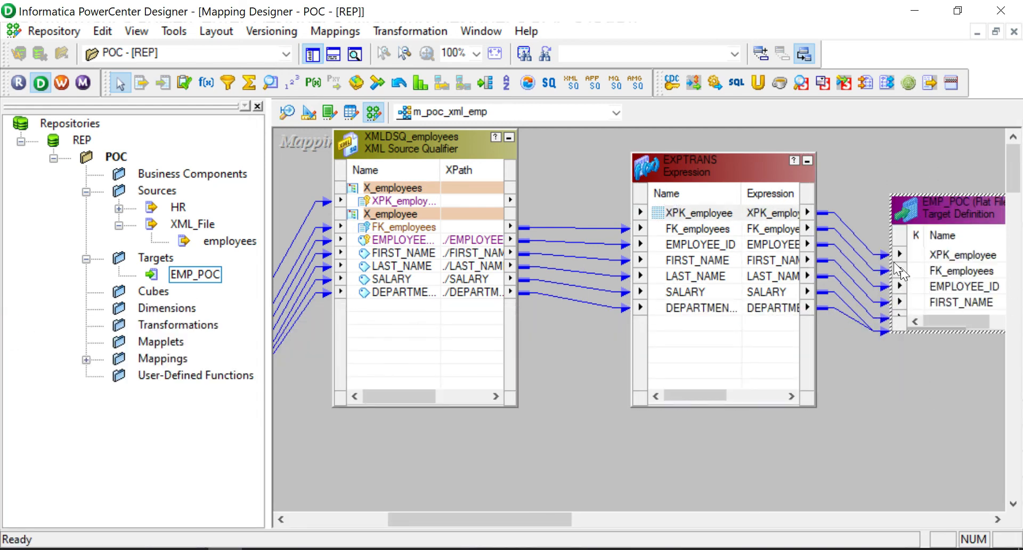
click(865, 244)
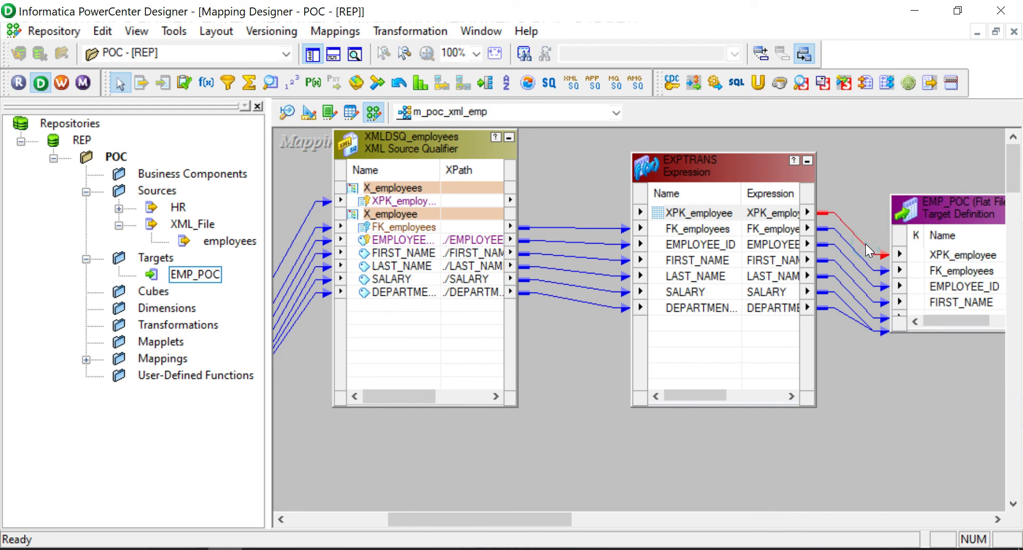
key(Delete)
key(ctrl+s)
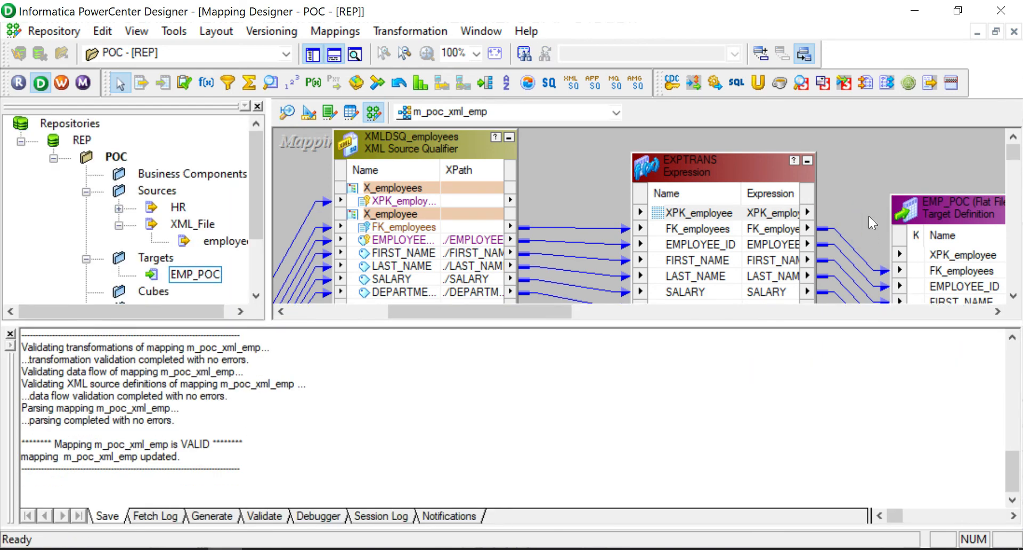
click(11, 334)
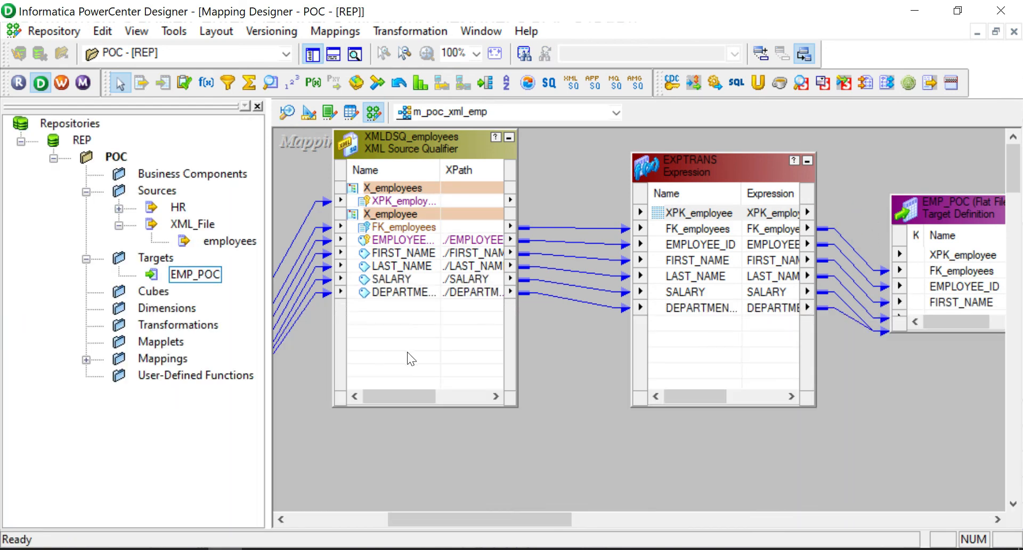
click(260, 549)
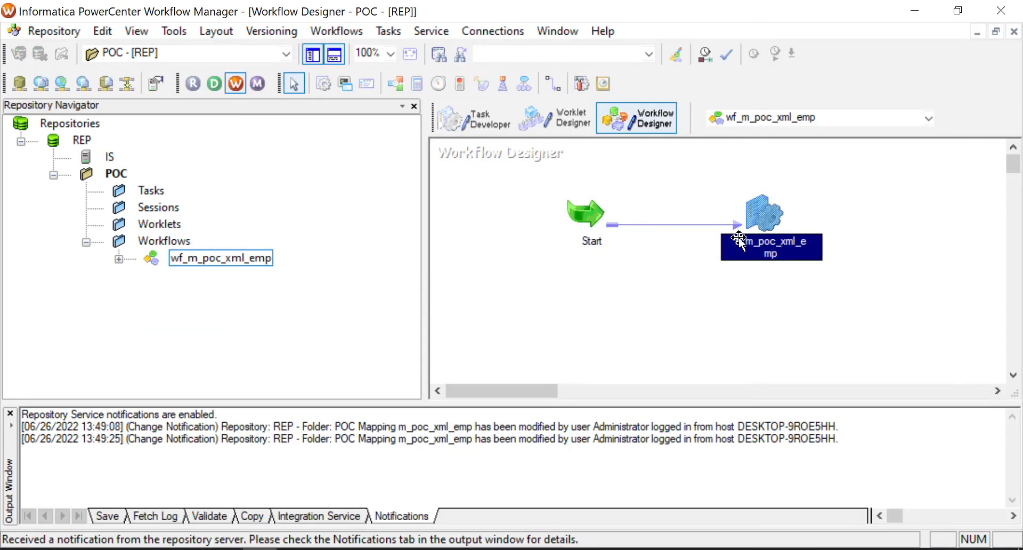
Refresh s_m_poc_xml_emp against the changed mapping, validate it, and save the workflow
right_click(768, 247)
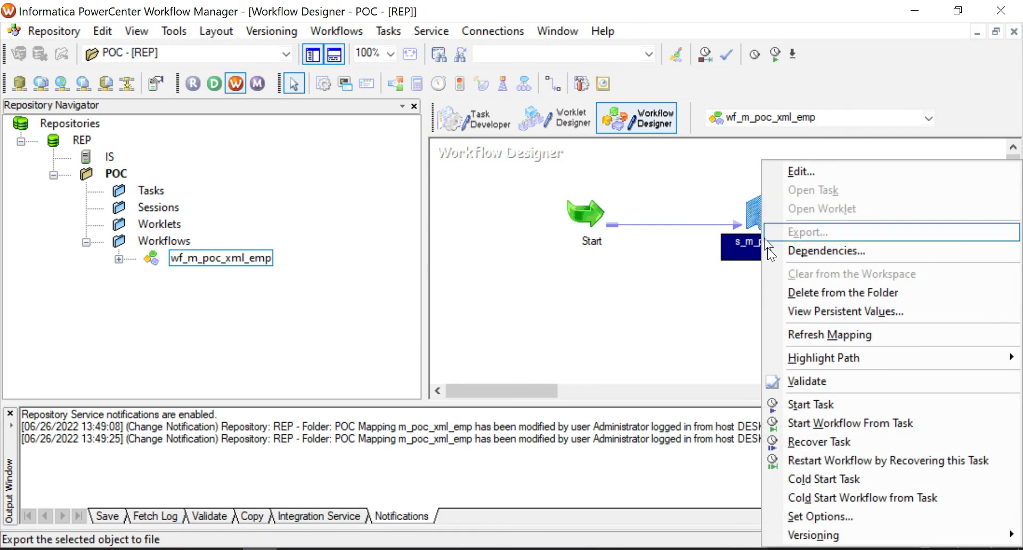
click(804, 330)
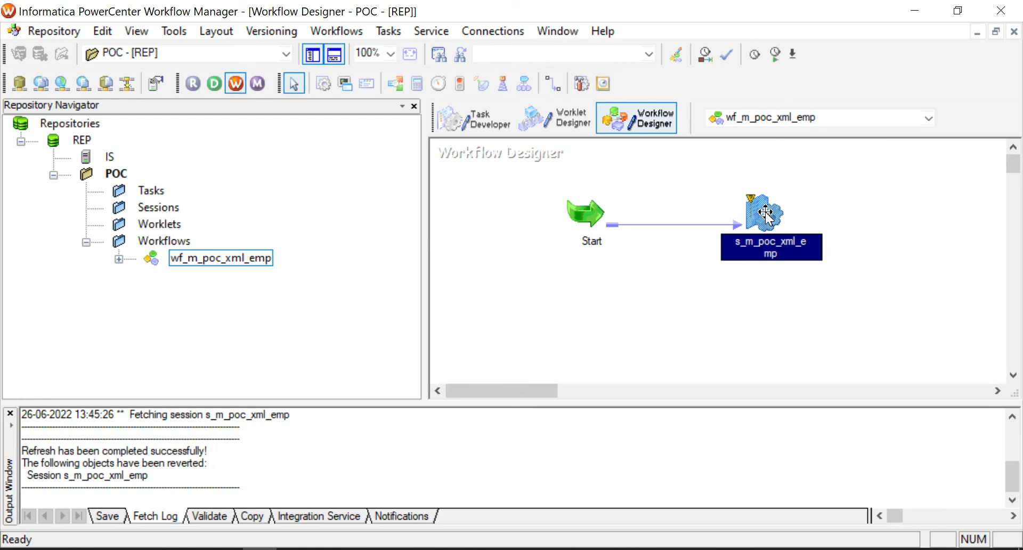
right_click(767, 249)
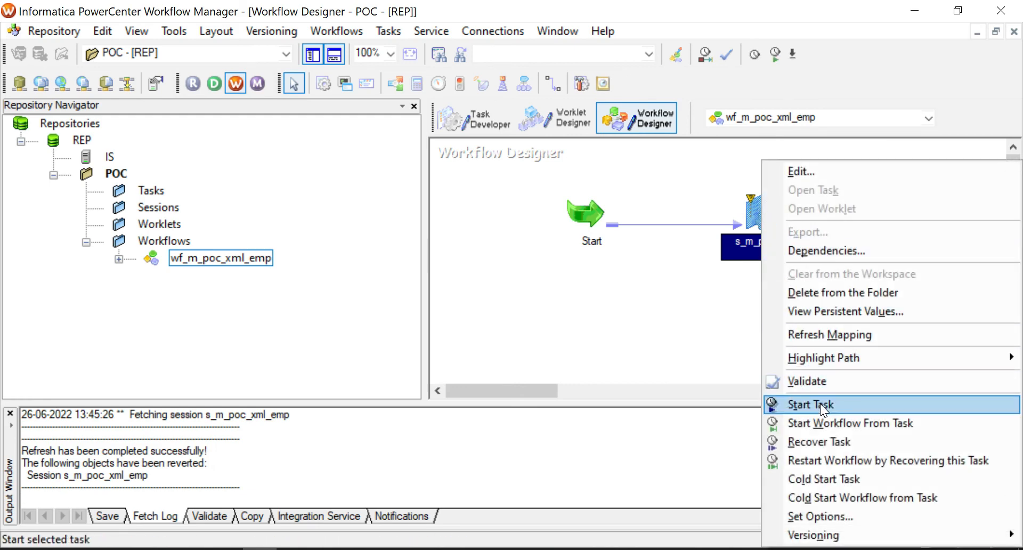
click(820, 380)
click(712, 315)
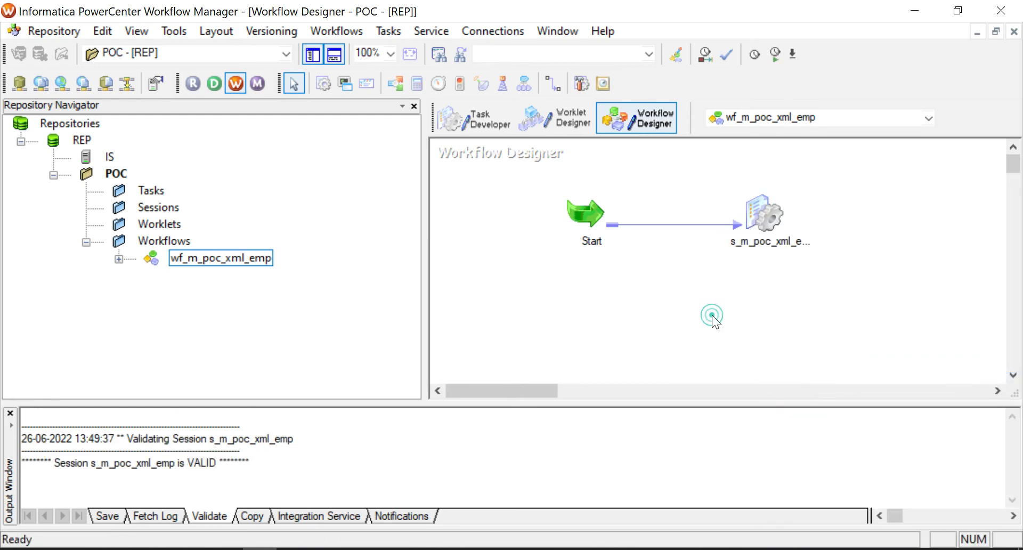
key(ctrl+s)
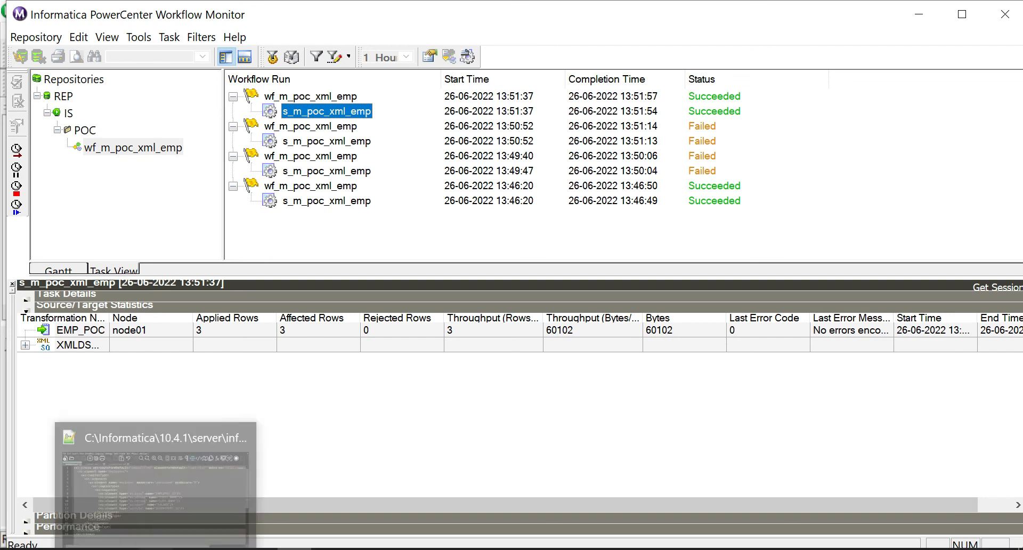
From the TgtFiles Explorer window, open the regenerated emp_poc.csv in Excel
click(157, 549)
click(376, 185)
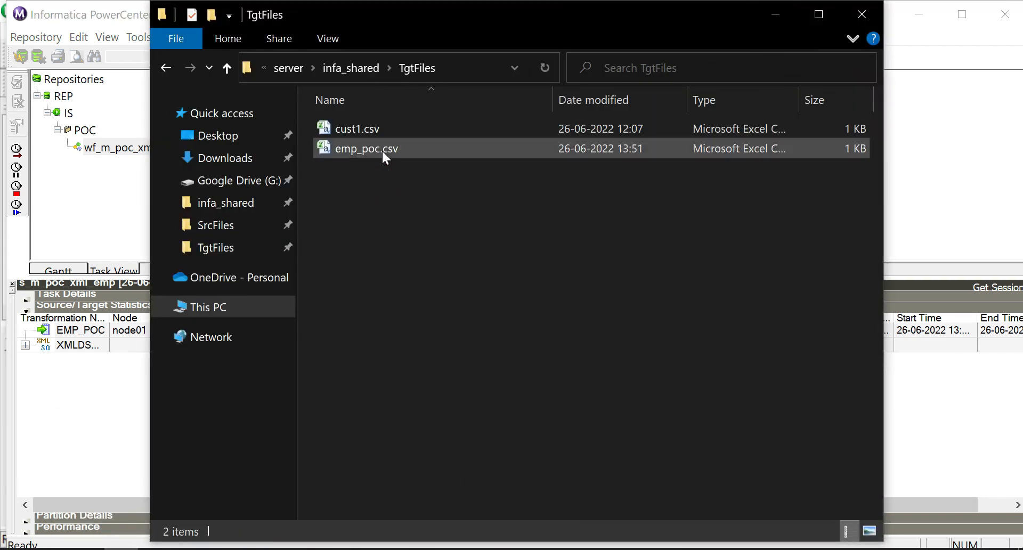
double_click(381, 149)
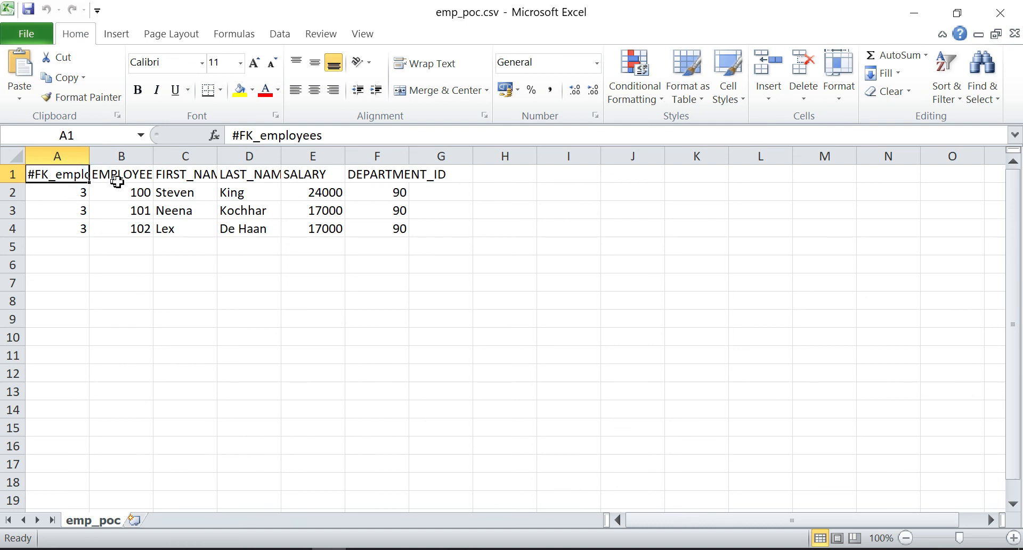
Autofit column B of emp_poc.csv so the EMPLOYEE_ID heading shows in full
click(126, 188)
double_click(154, 156)
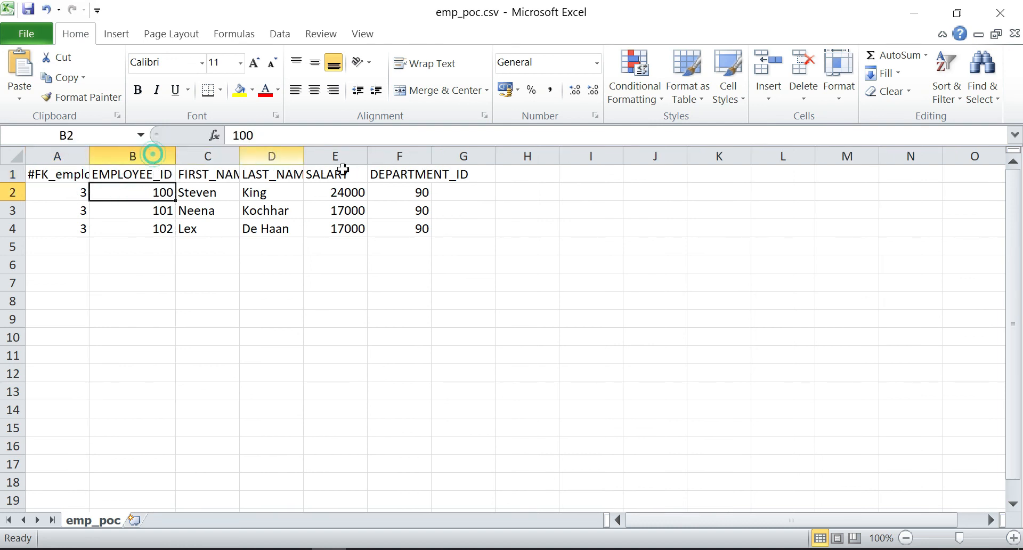